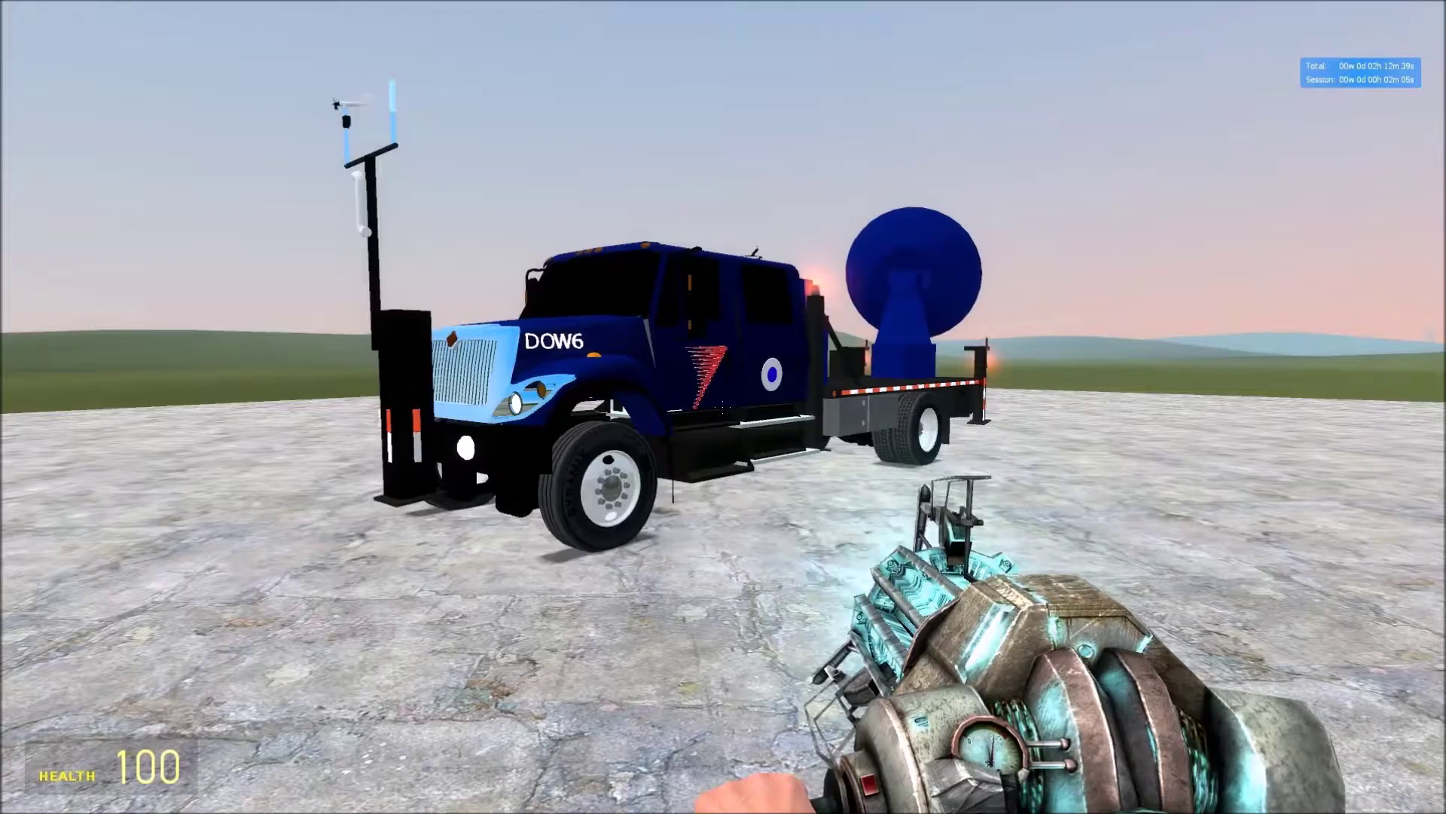
Walk around the blue DOW6 truck and lift its front with the Physics Gun by the door
key("w")
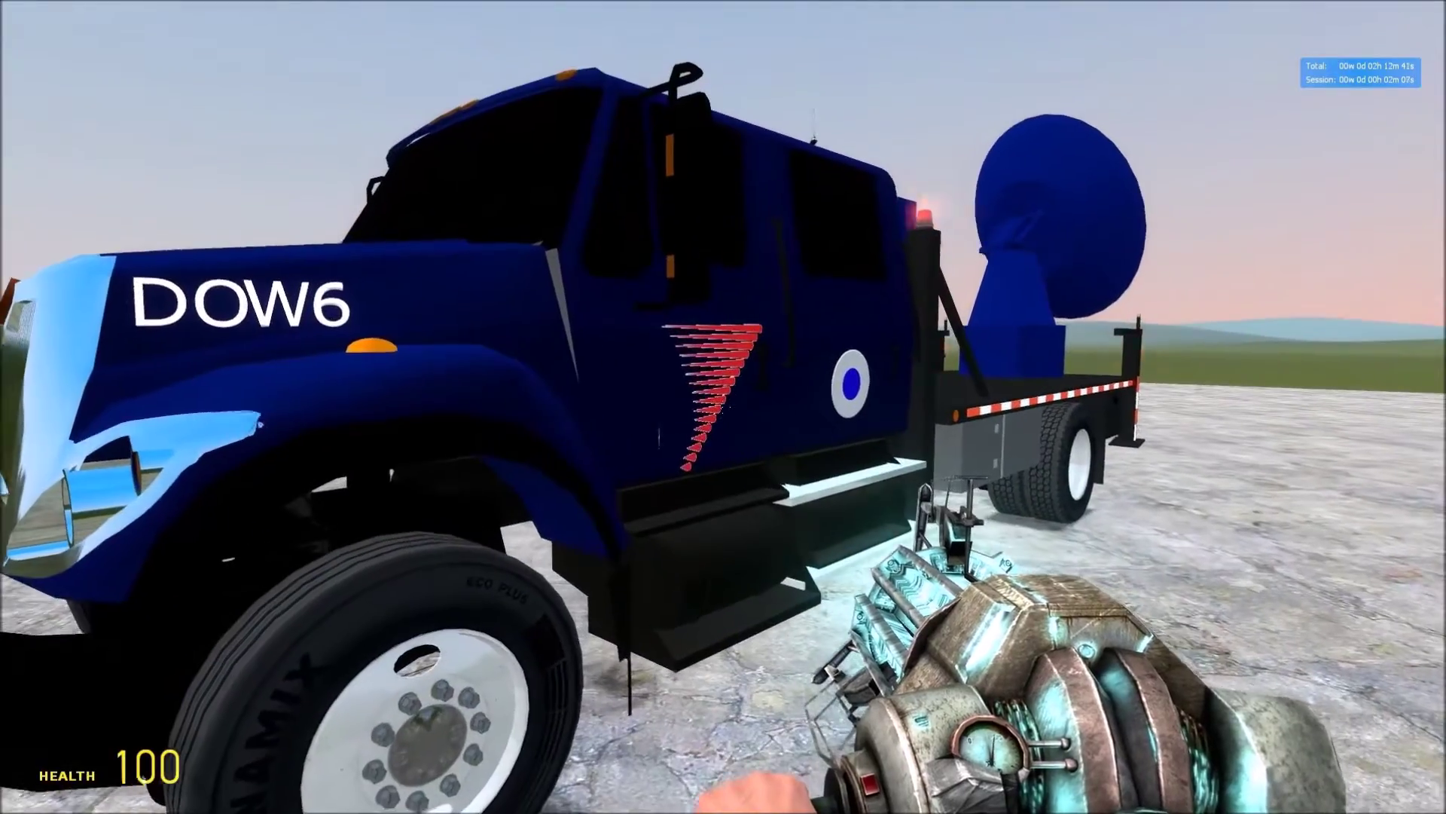
key("s")
key("a")
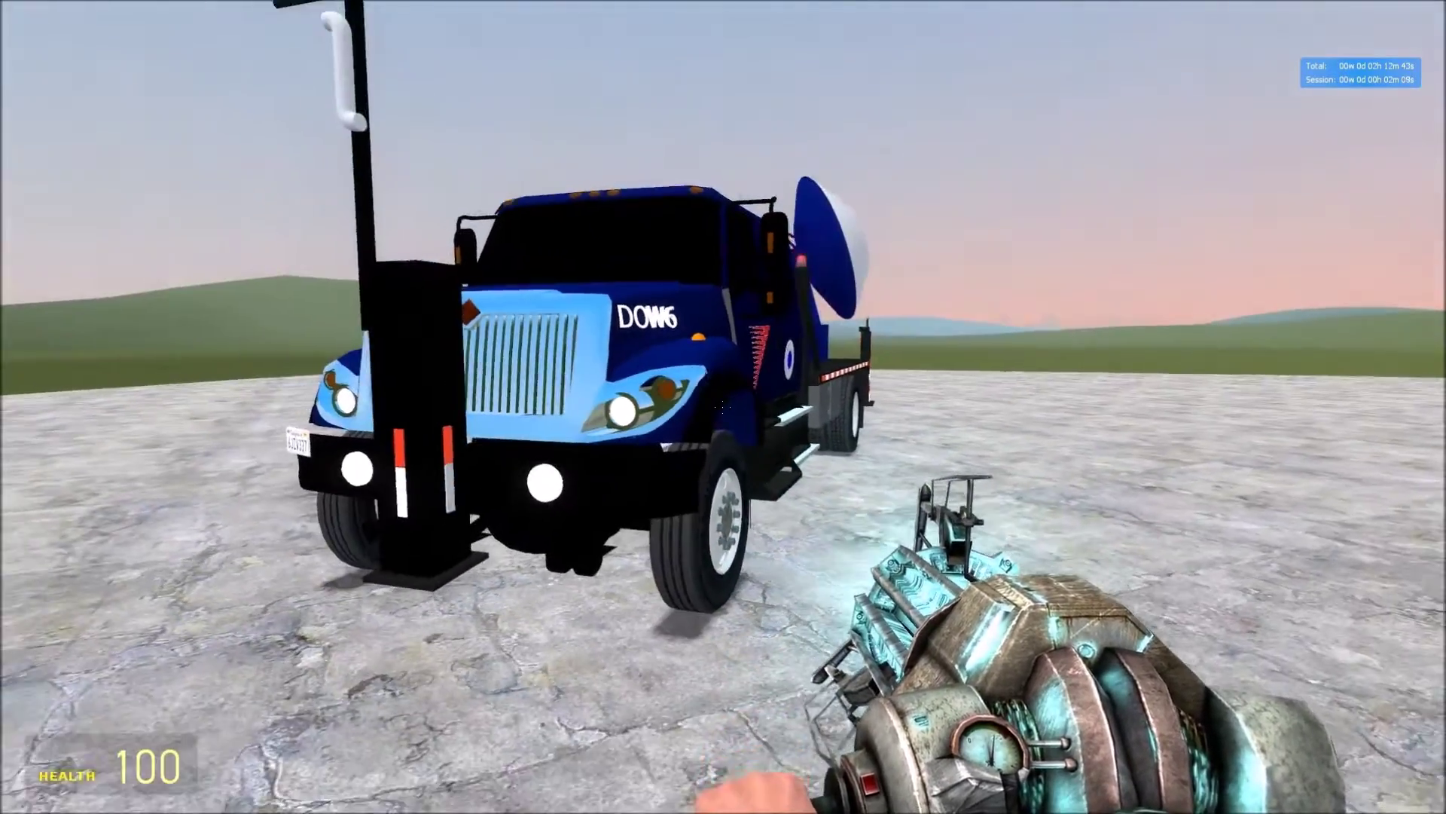
key("w")
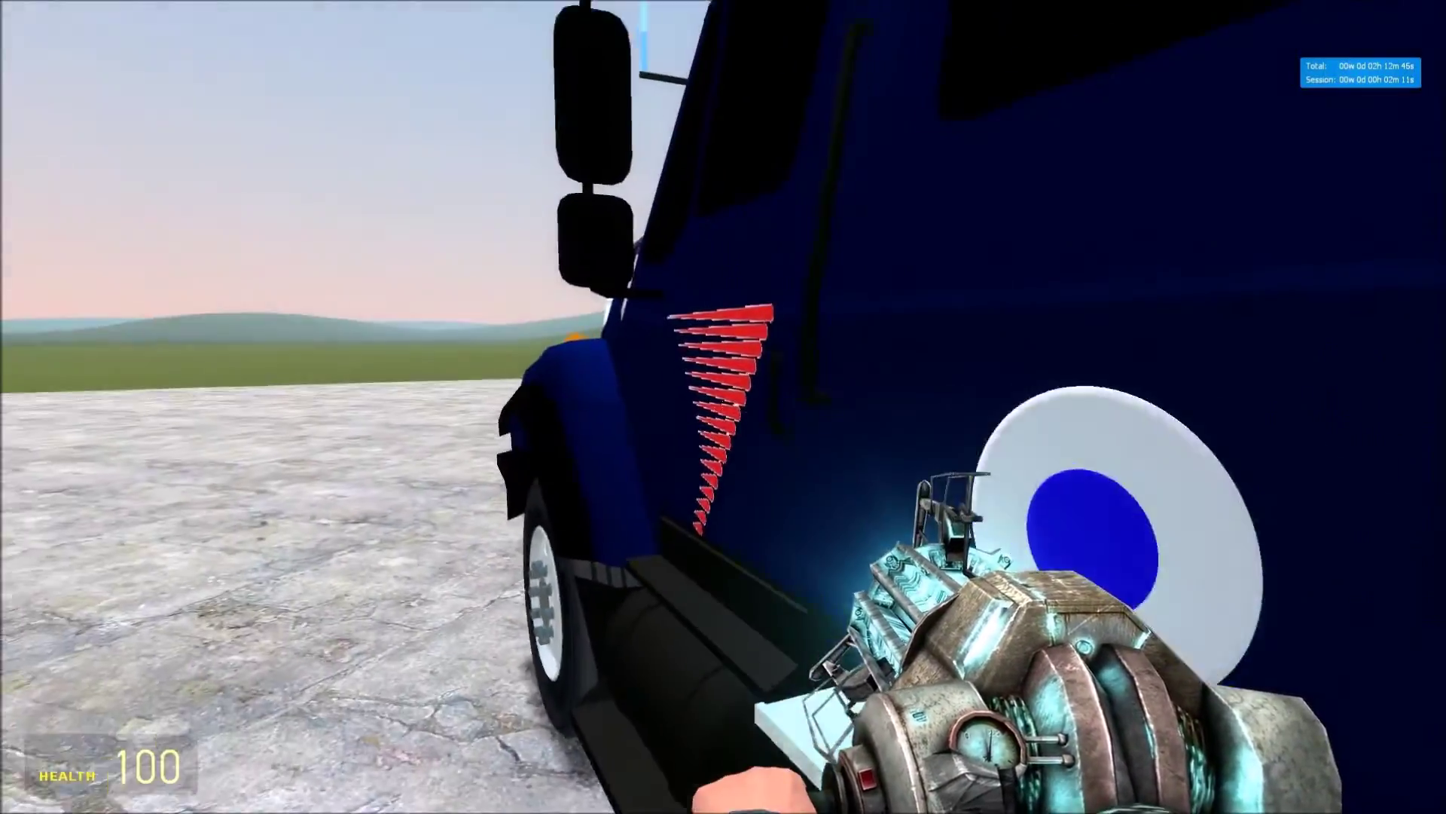
key("s")
left_click(723, 407)
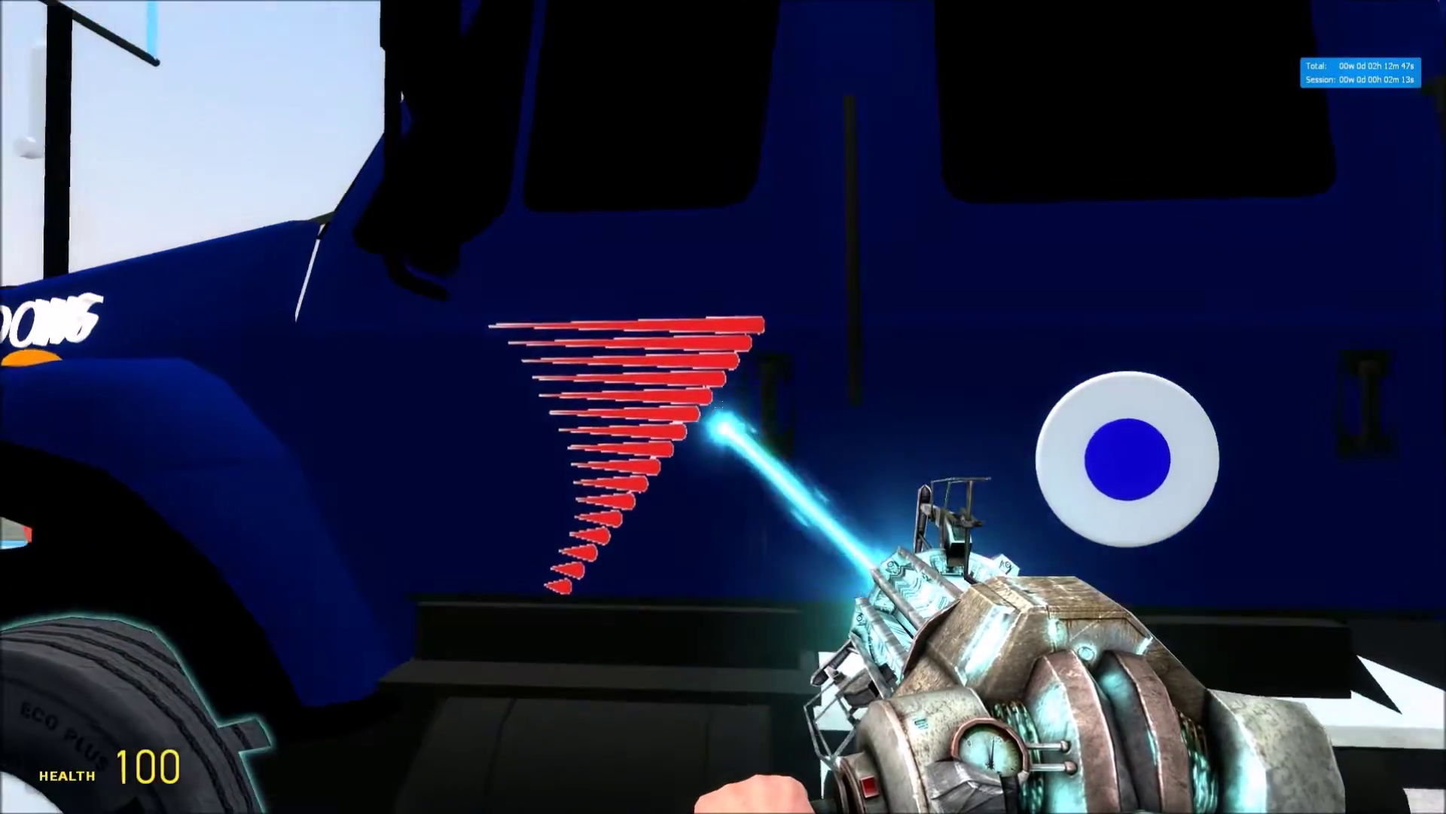
left_click_drag(723, 406, 723, 407)
Undo the DOW6 truck and spawn the white Ford F350 from TDM Cars
key("z")
key("q")
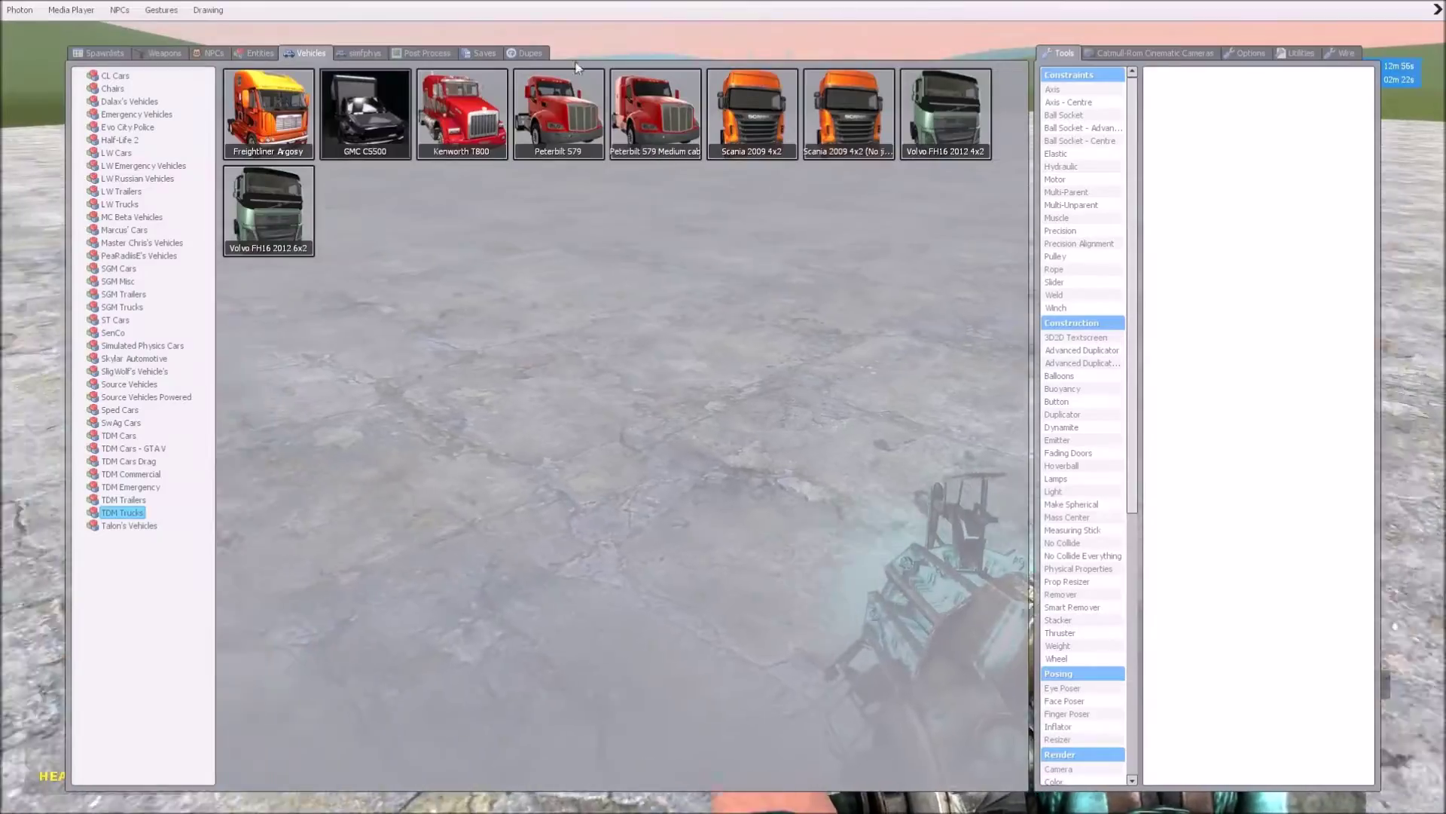
left_click(119, 437)
scroll(621, 443, "down", 5)
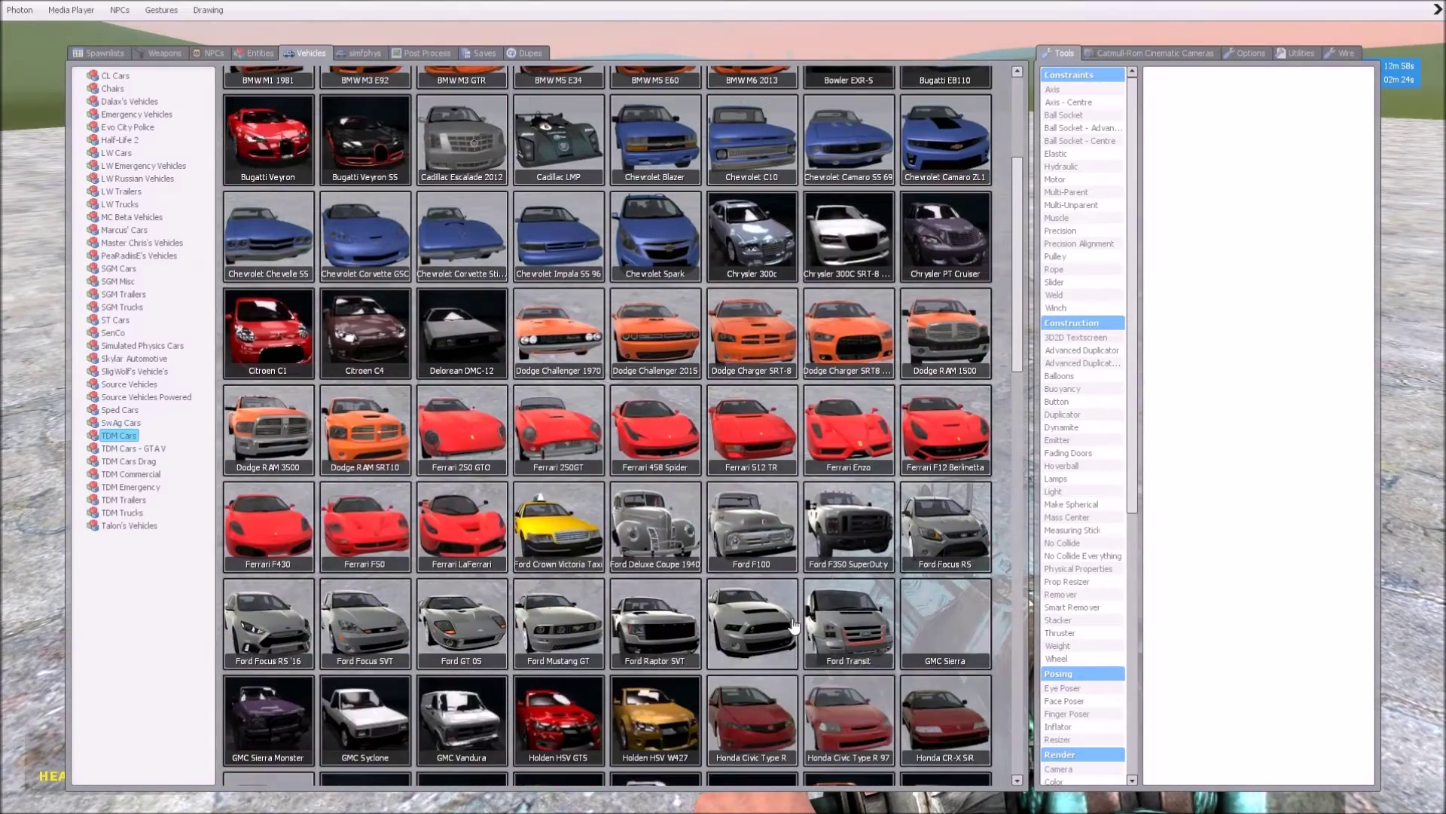
left_click(640, 520)
Get into the pickup, switch to third person, and open the PAC Editor from the C menu
key("e")
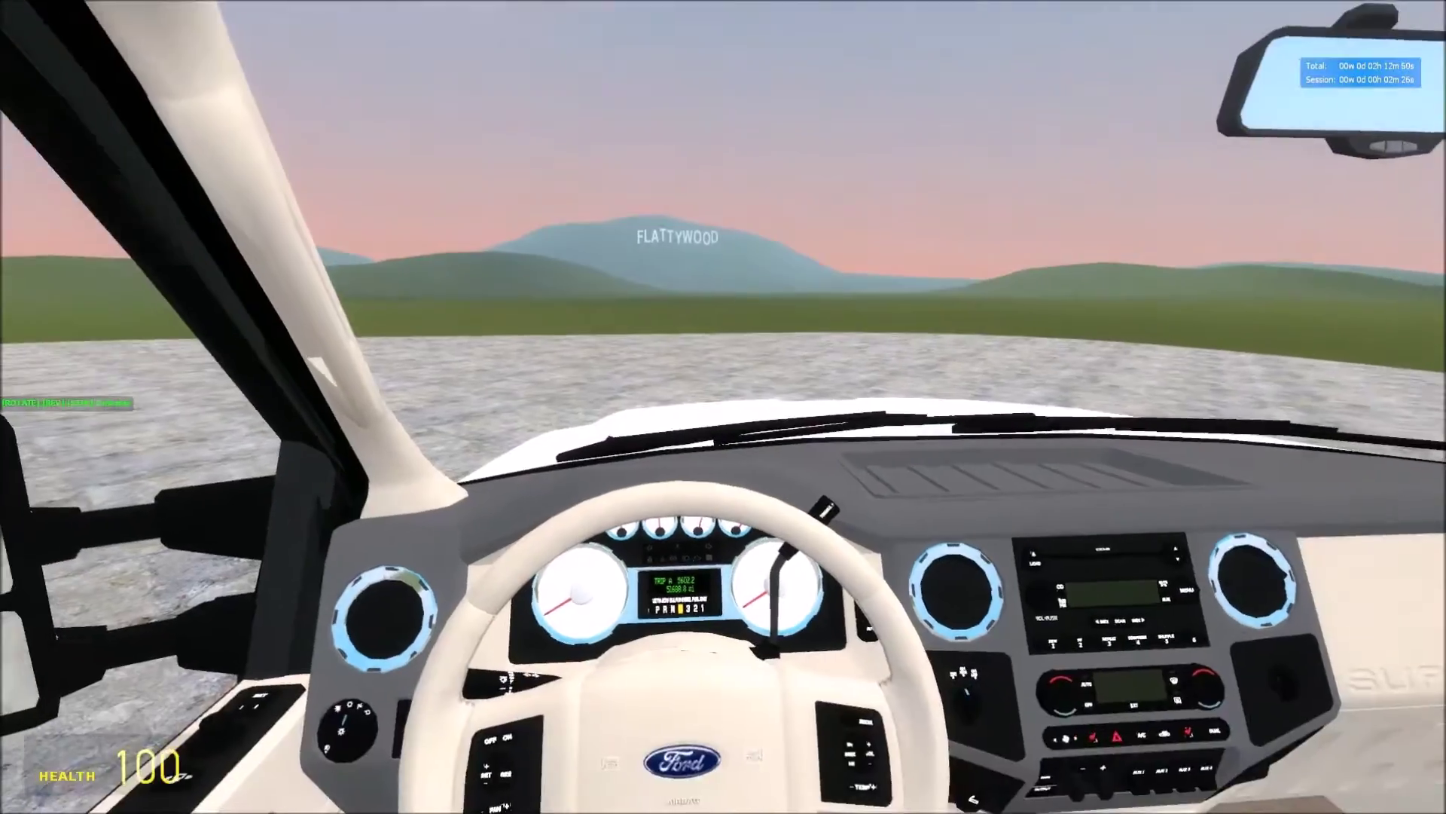
key("ctrl")
key("c")
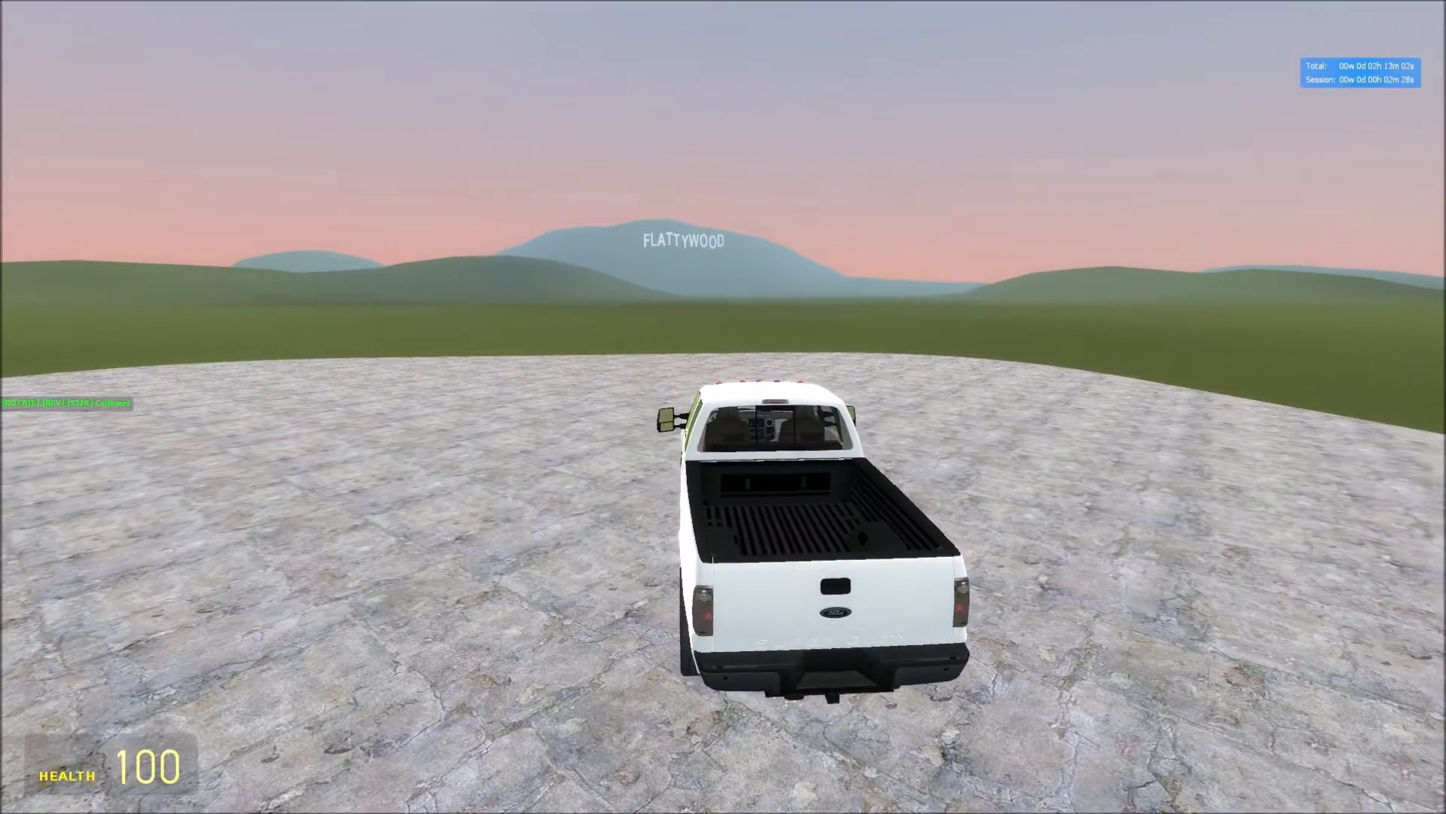
key("c")
left_click(34, 260)
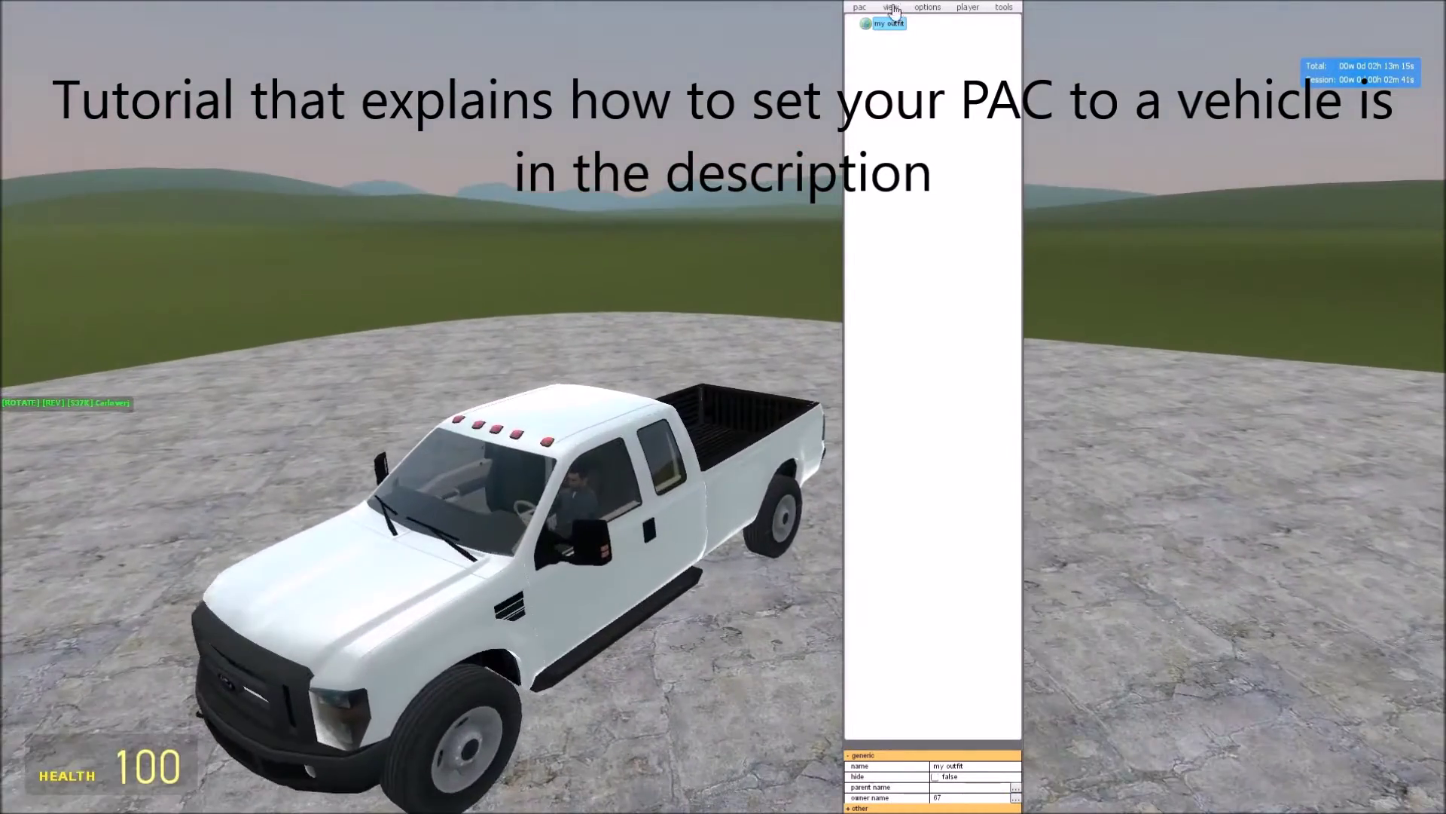
Add a new model part under 'my outfit'
right_click(893, 31)
left_click(891, 29)
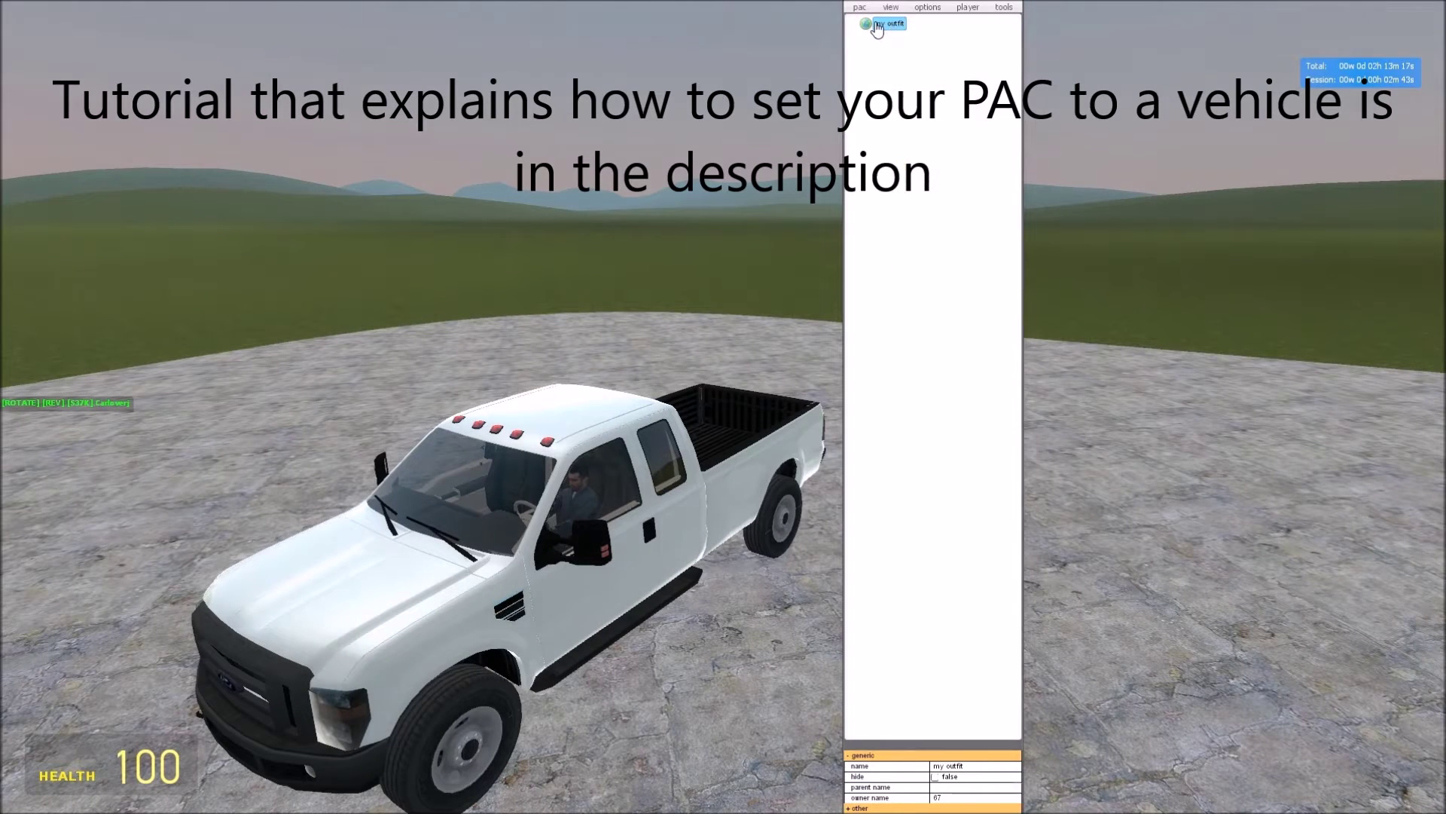
right_click(890, 30)
left_click(947, 134)
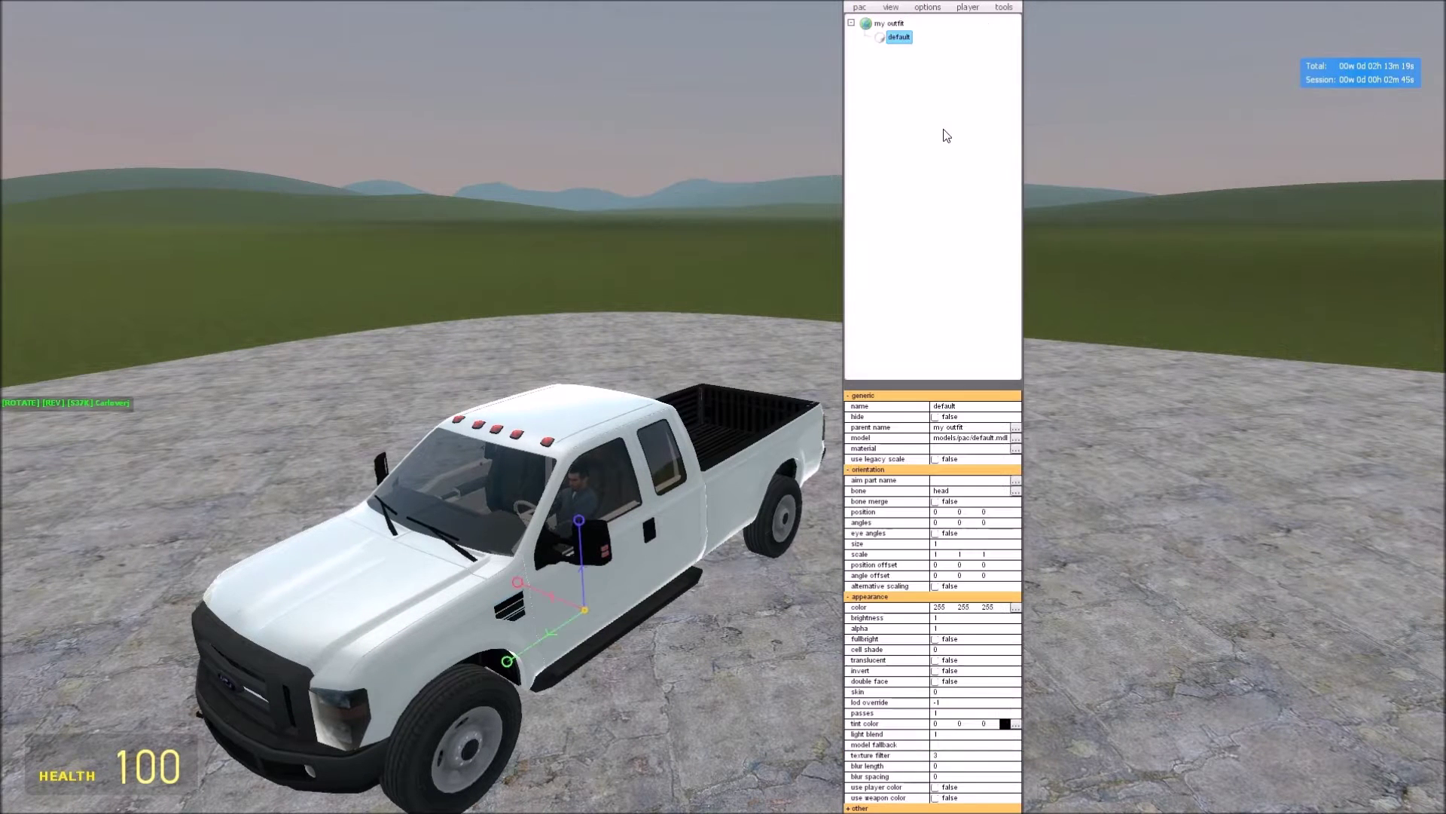
Set the part's model to the flat plate from Spawnlists > Builder > General
left_click(1015, 439)
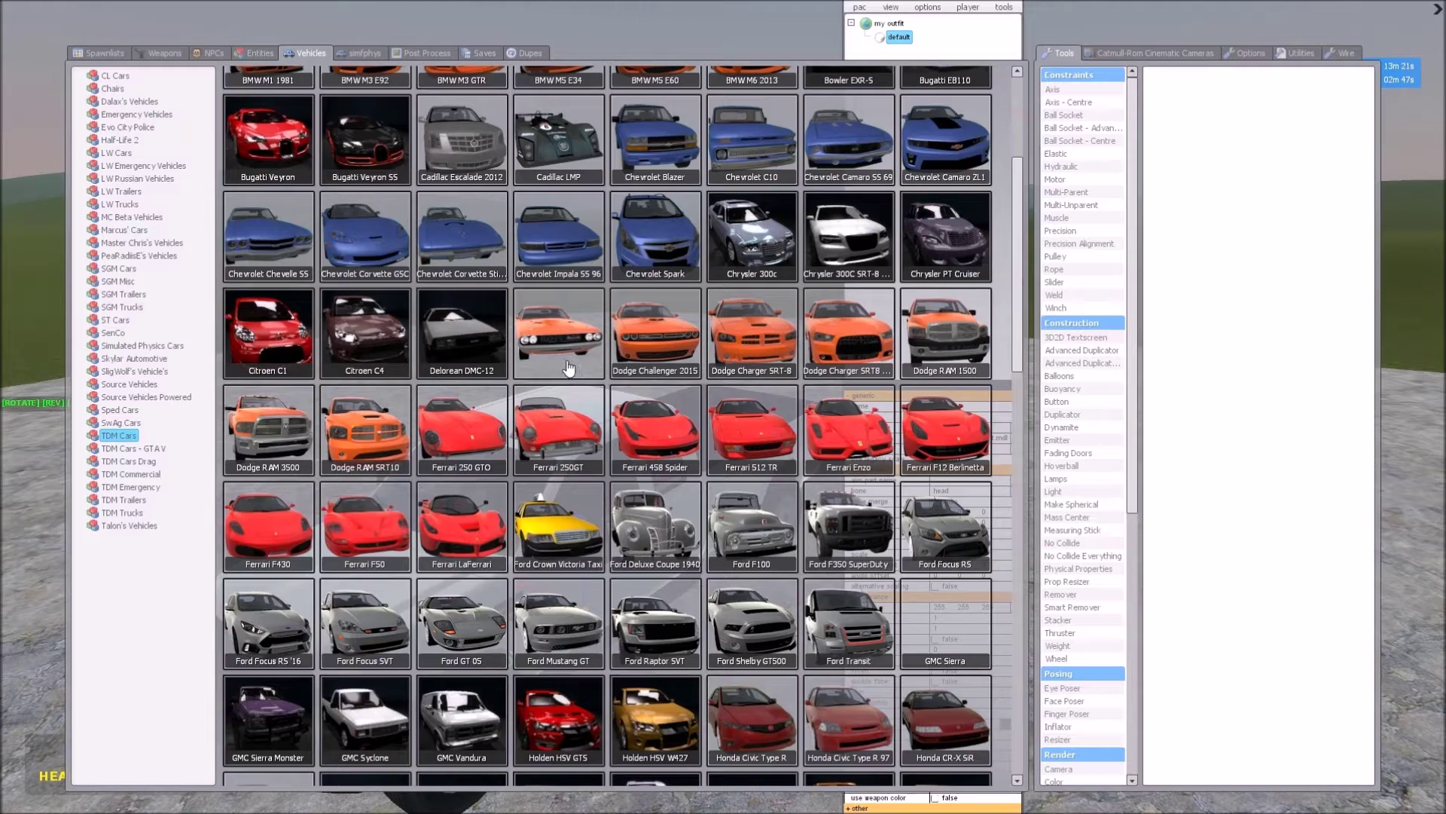
left_click(92, 59)
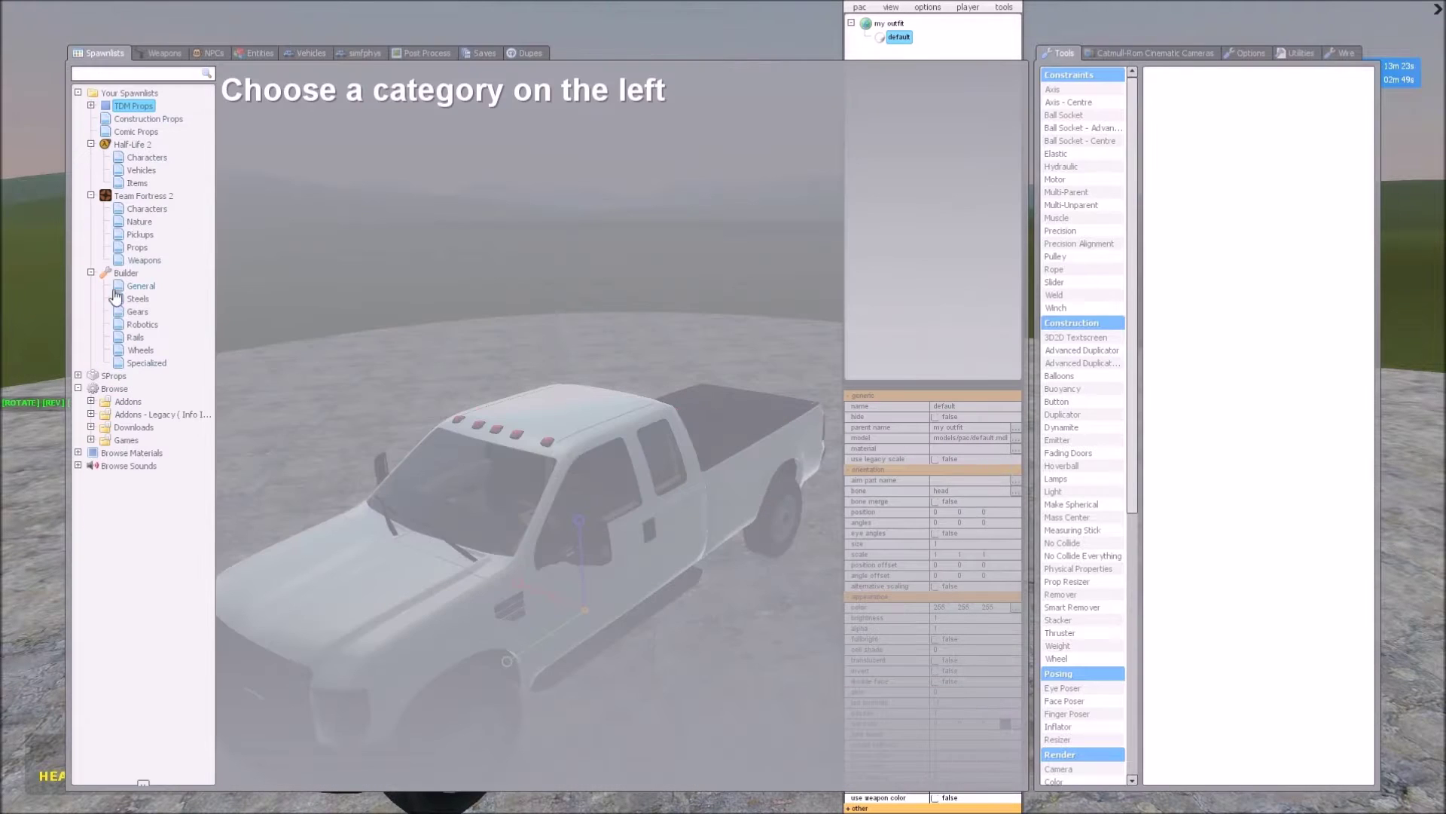
left_click(141, 287)
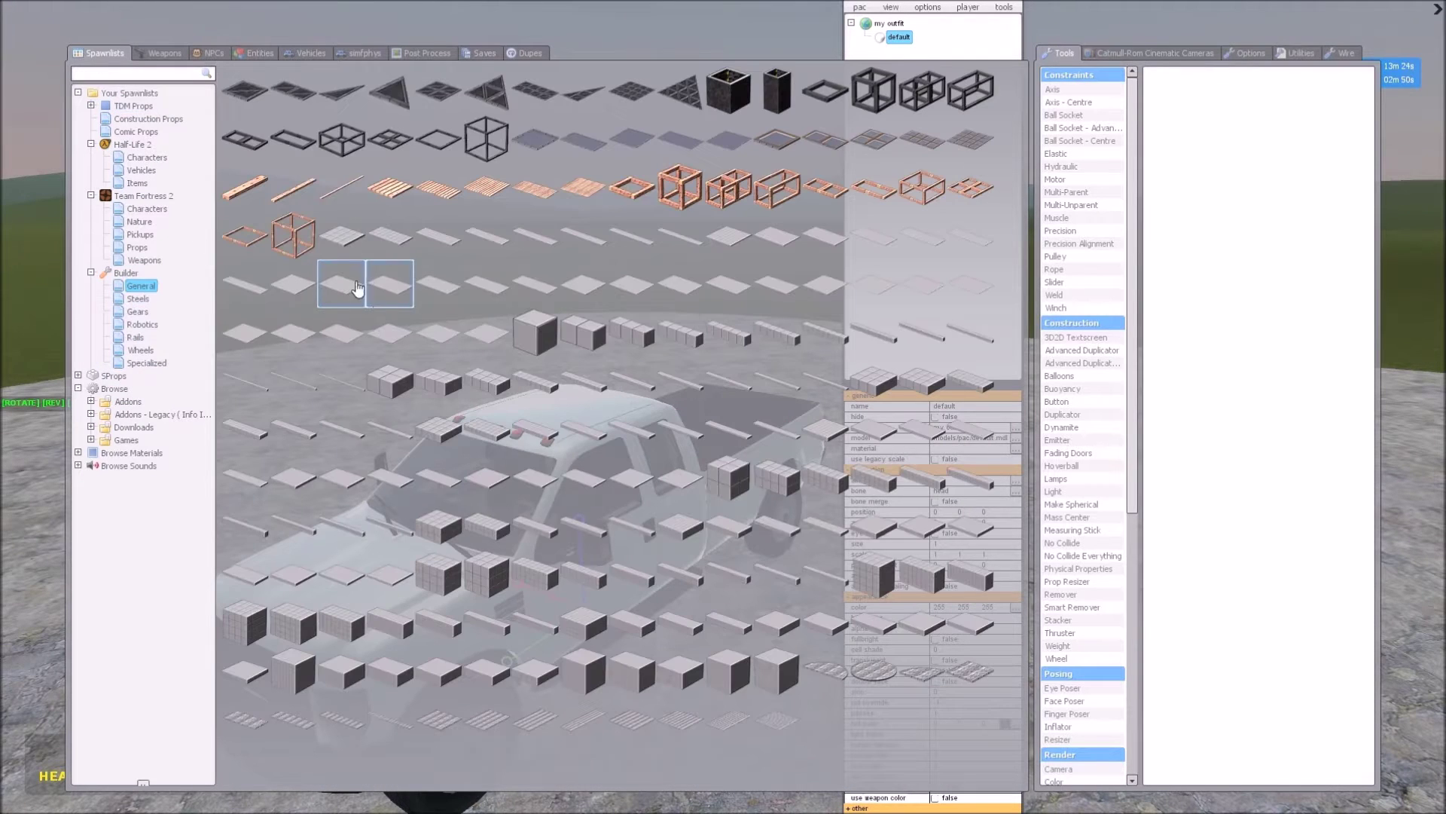
left_click(344, 235)
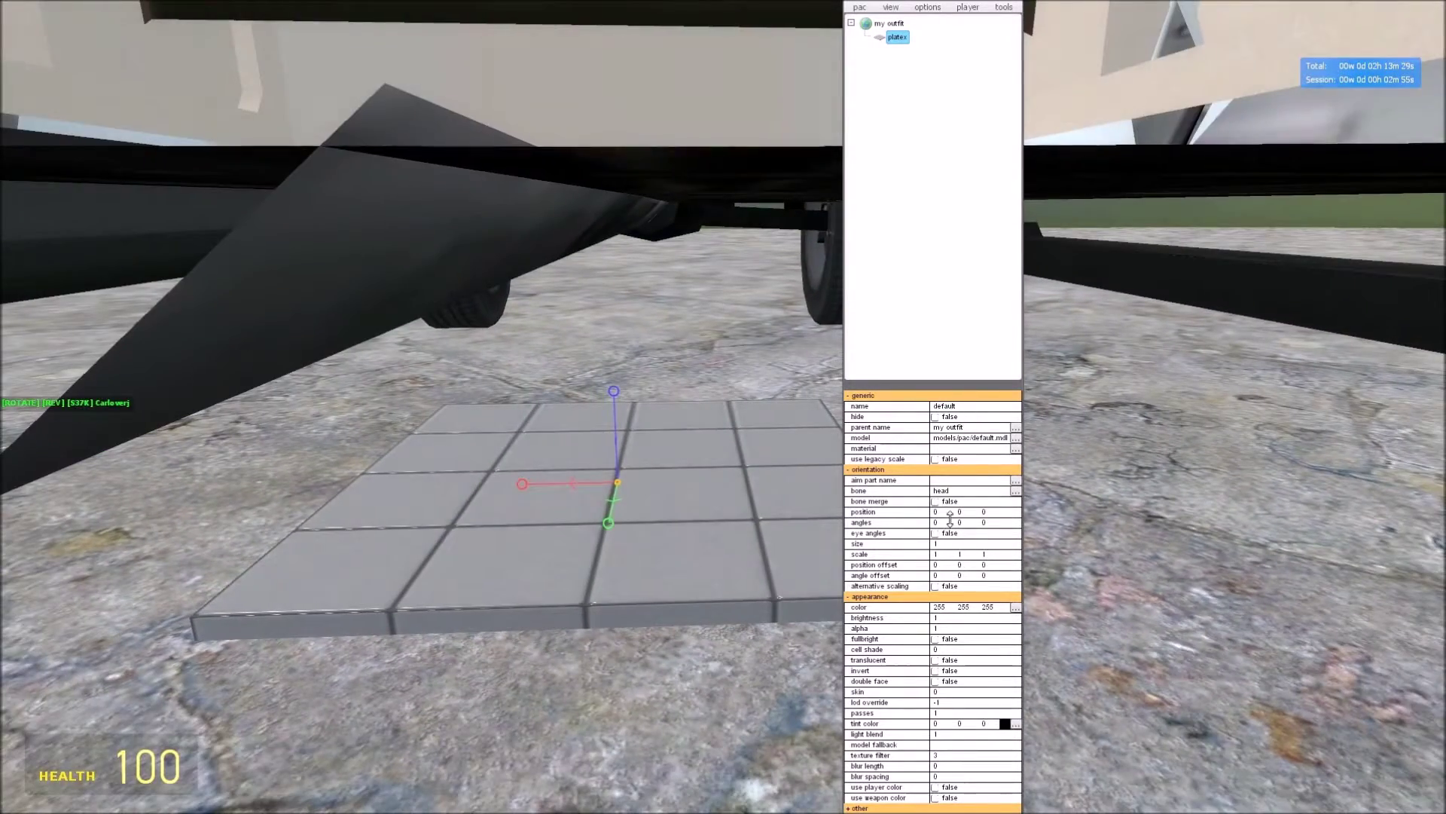
Set the plate's X position to -50, raising and turning it upright against the door
left_click(936, 522)
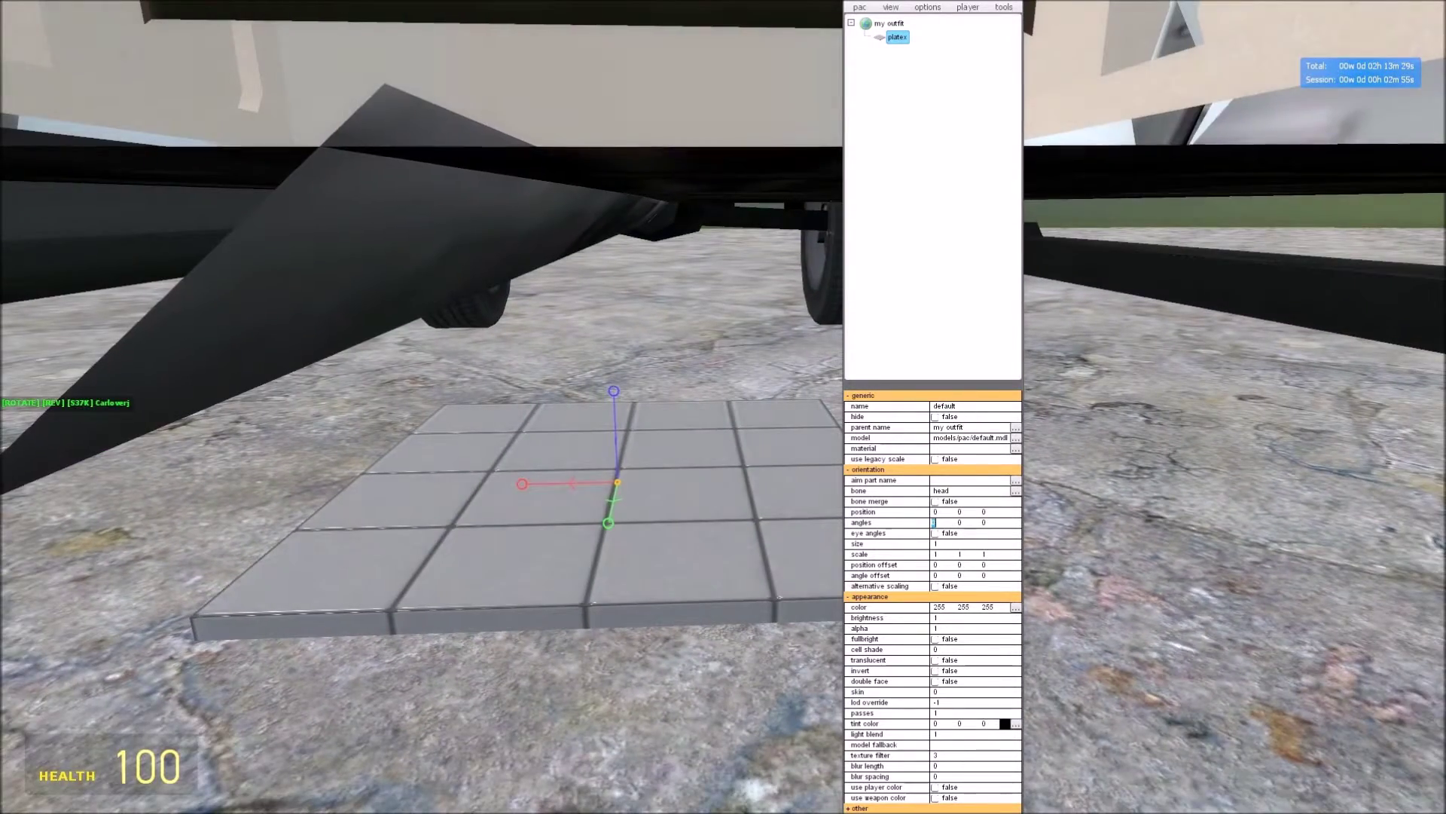
left_click(936, 512)
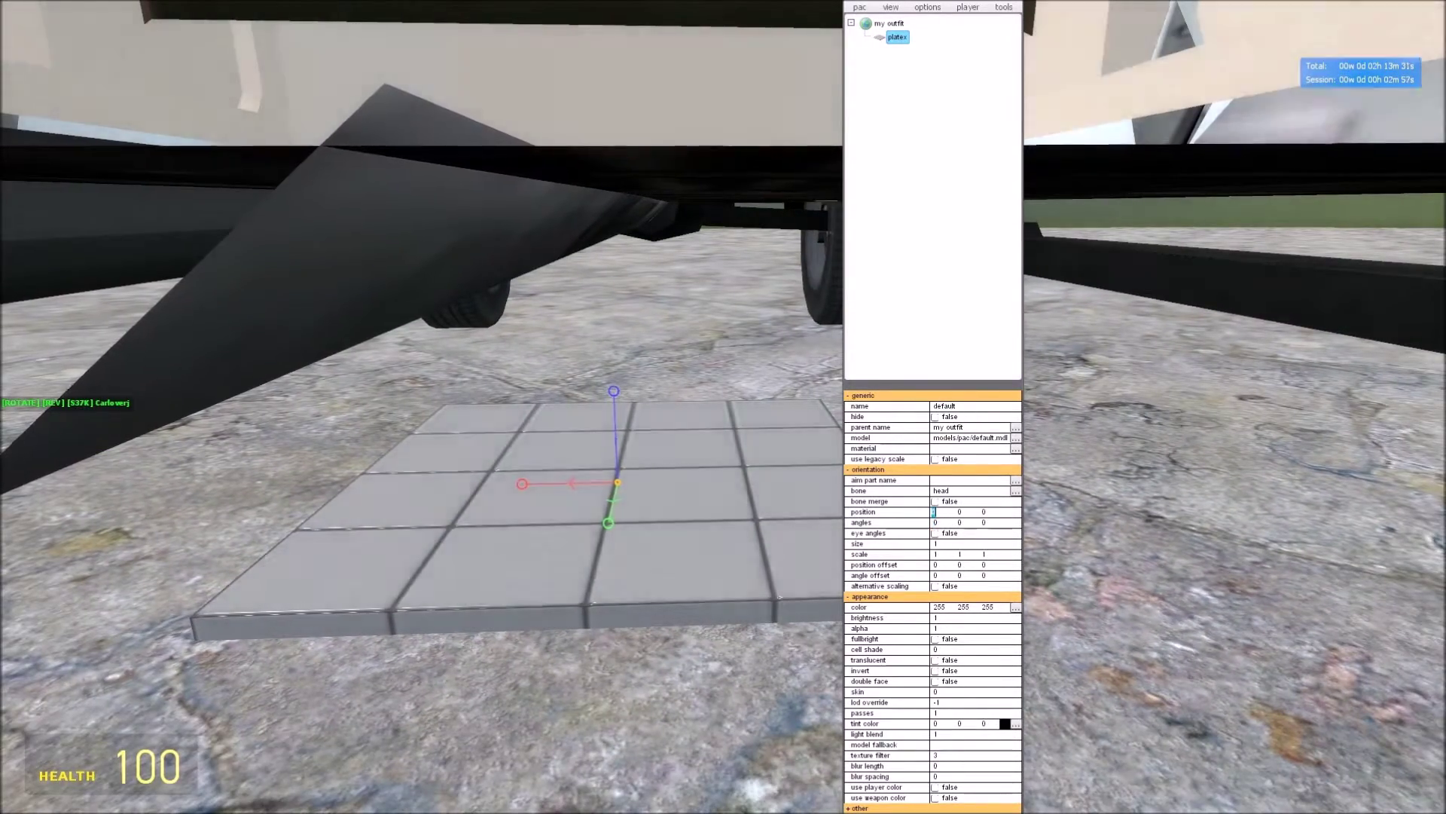
type("45")
key("BackSpace")
key("BackSpace")
type("-")
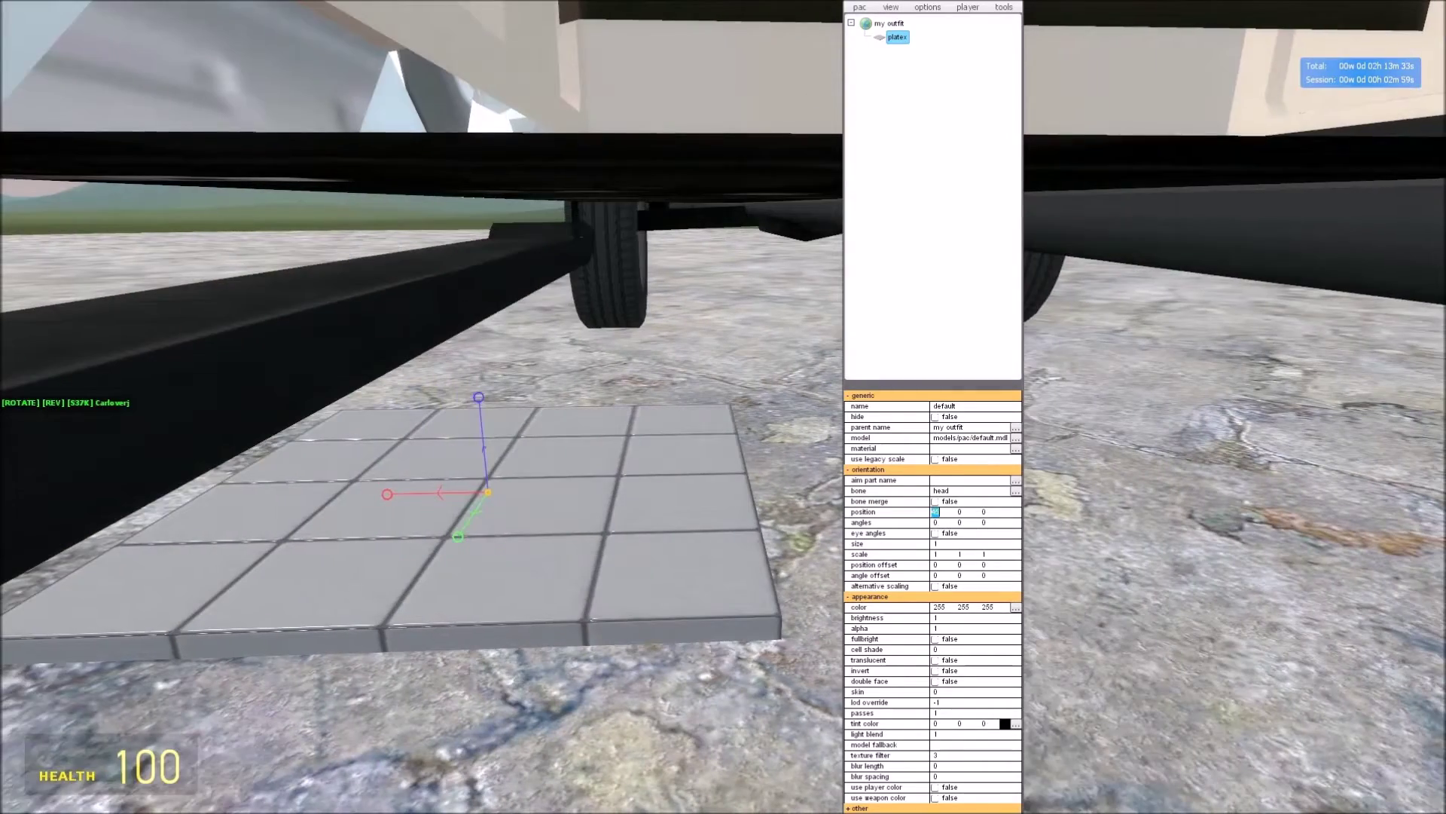
type("50")
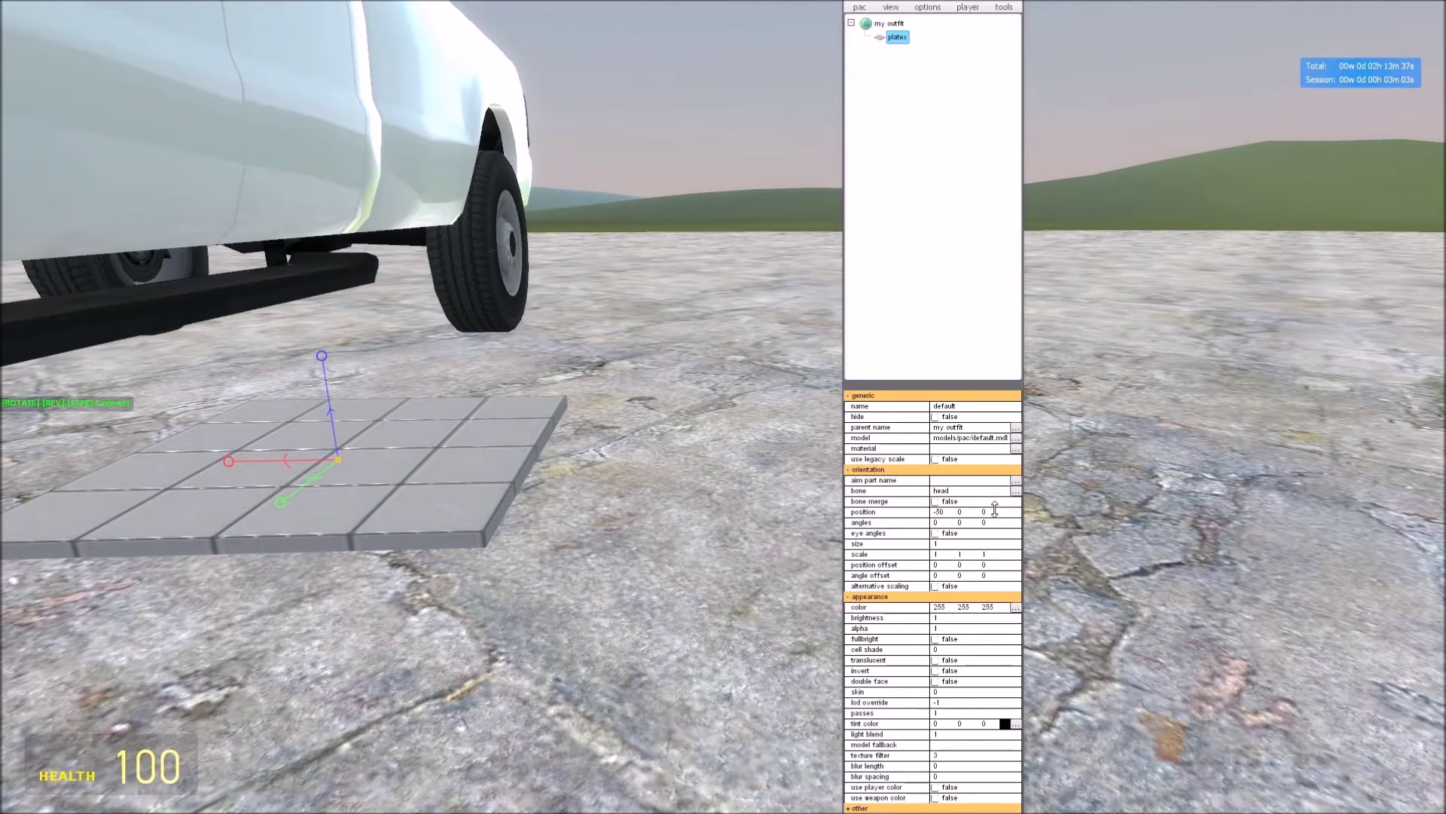
left_click(993, 511)
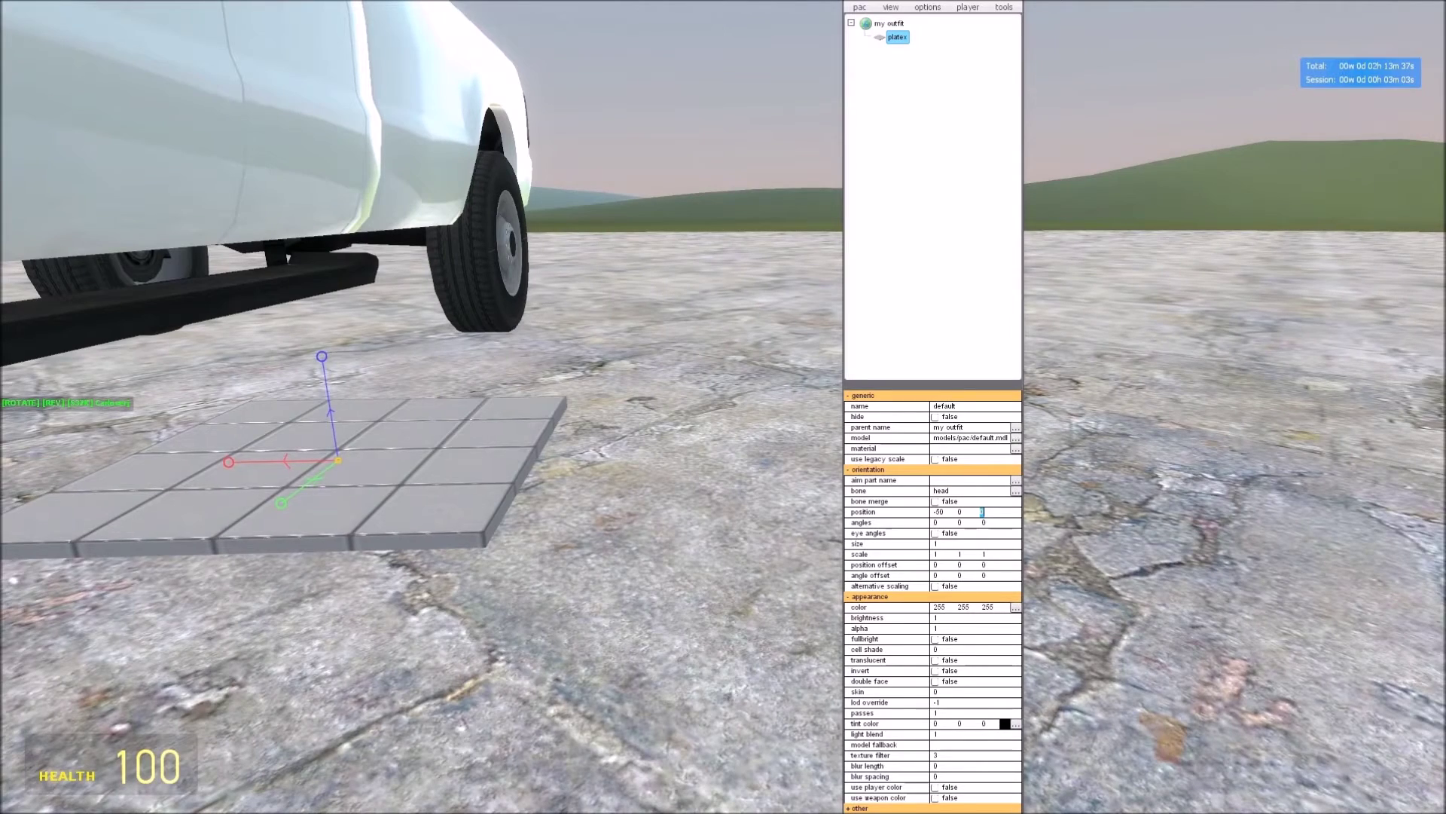
type("50")
key("Return")
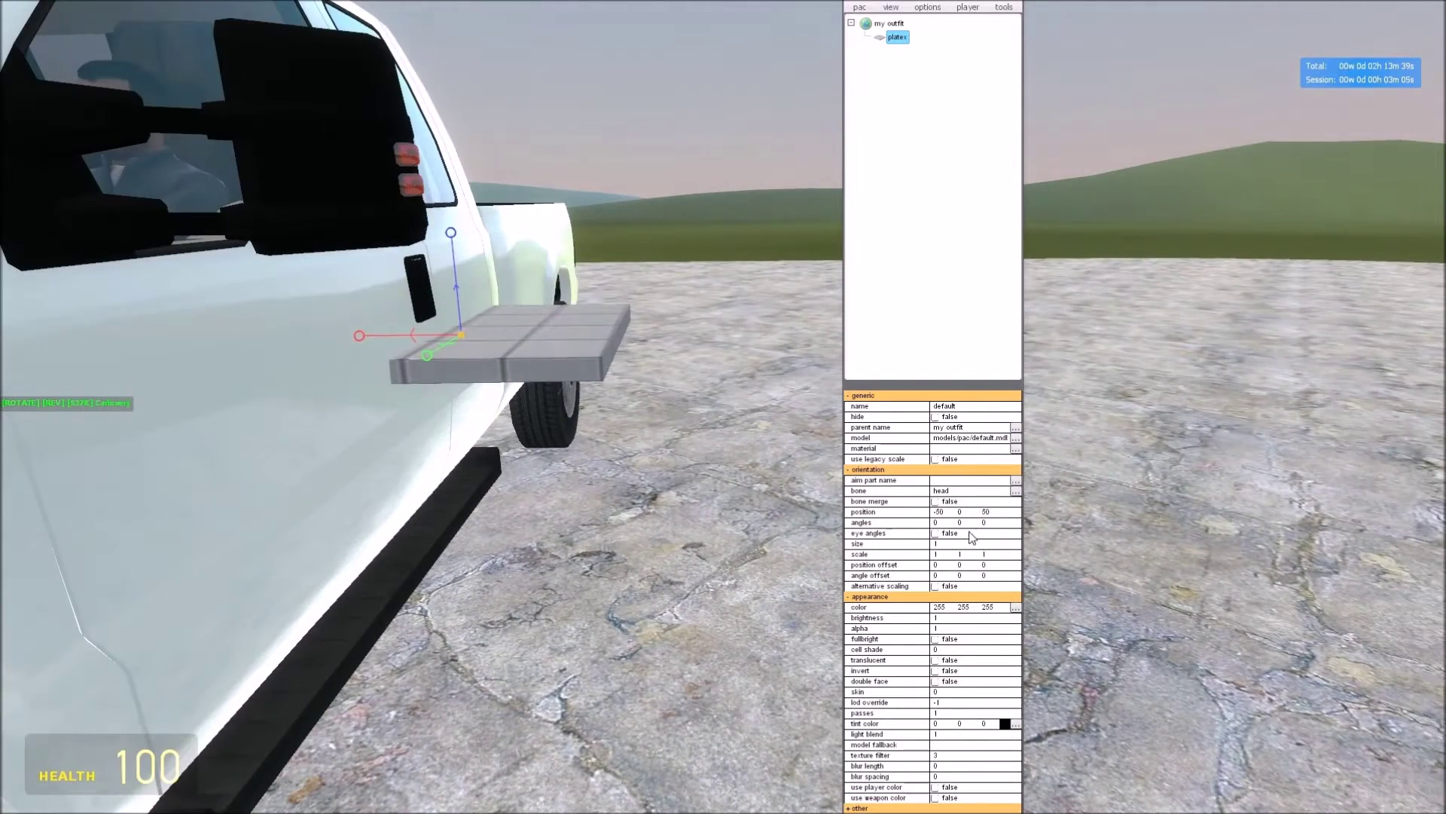
type("90")
key("Return")
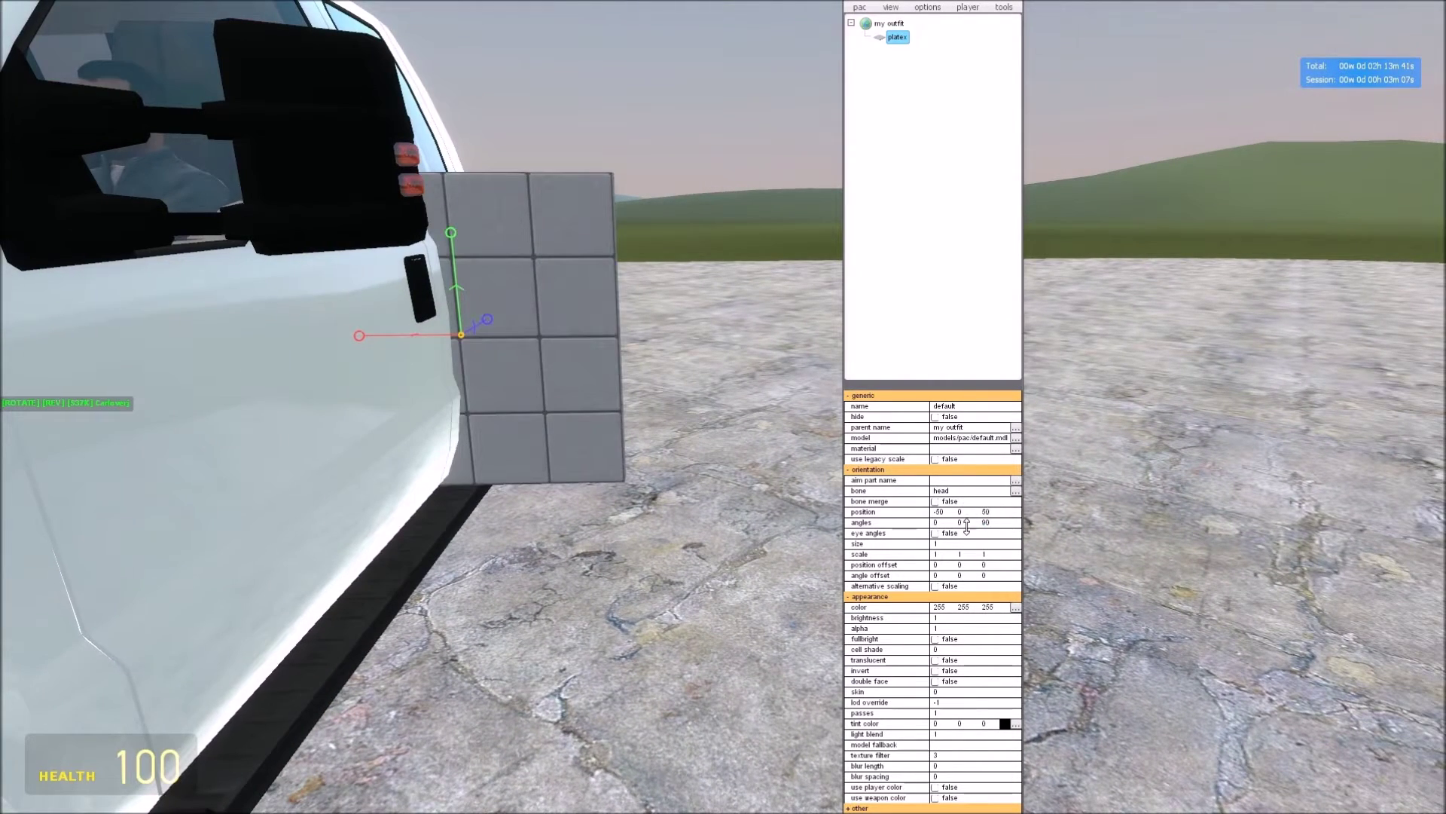
type("90")
Shrink the plate to size 0.5
key("s")
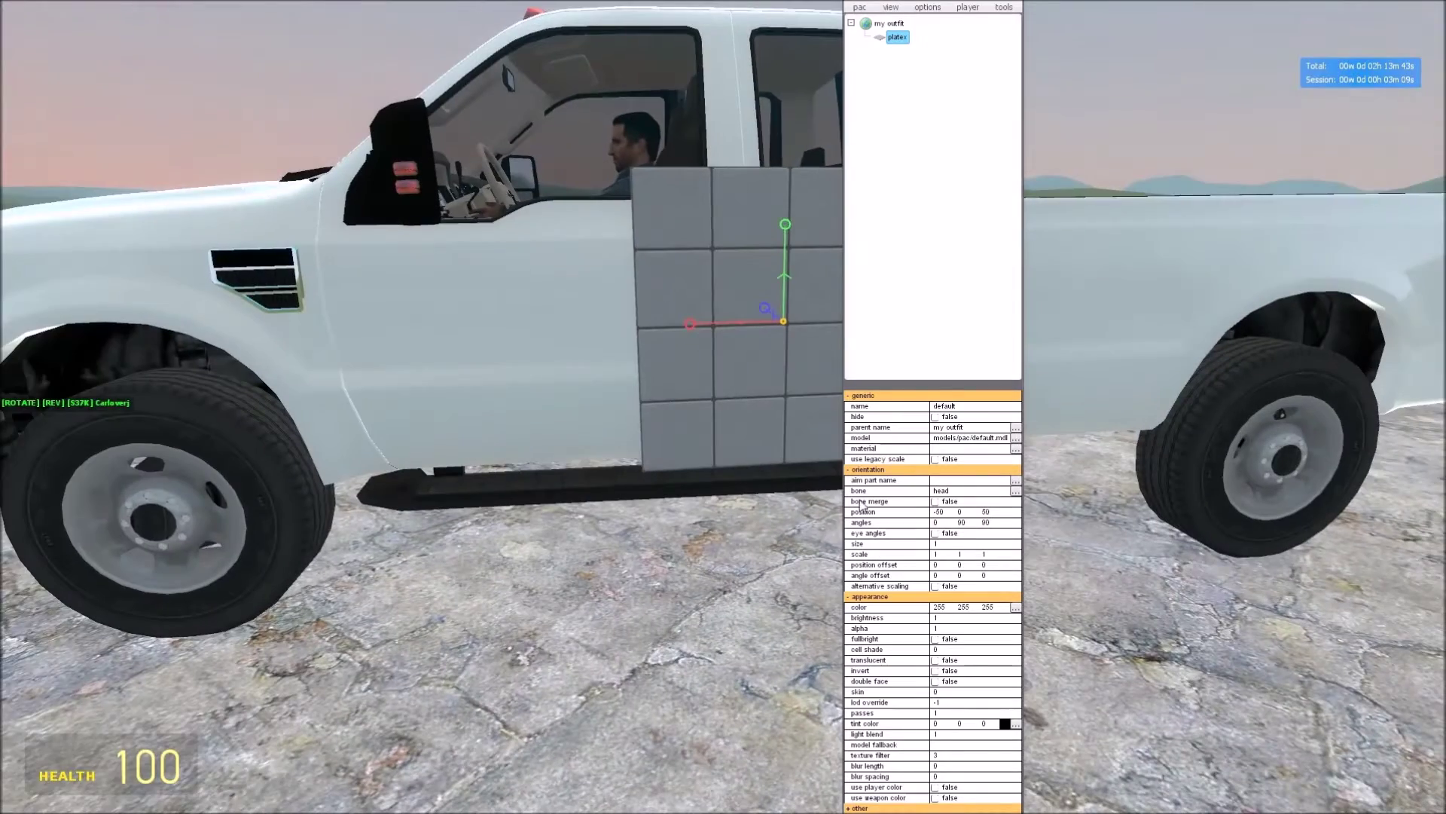
type(".5")
key("Return")
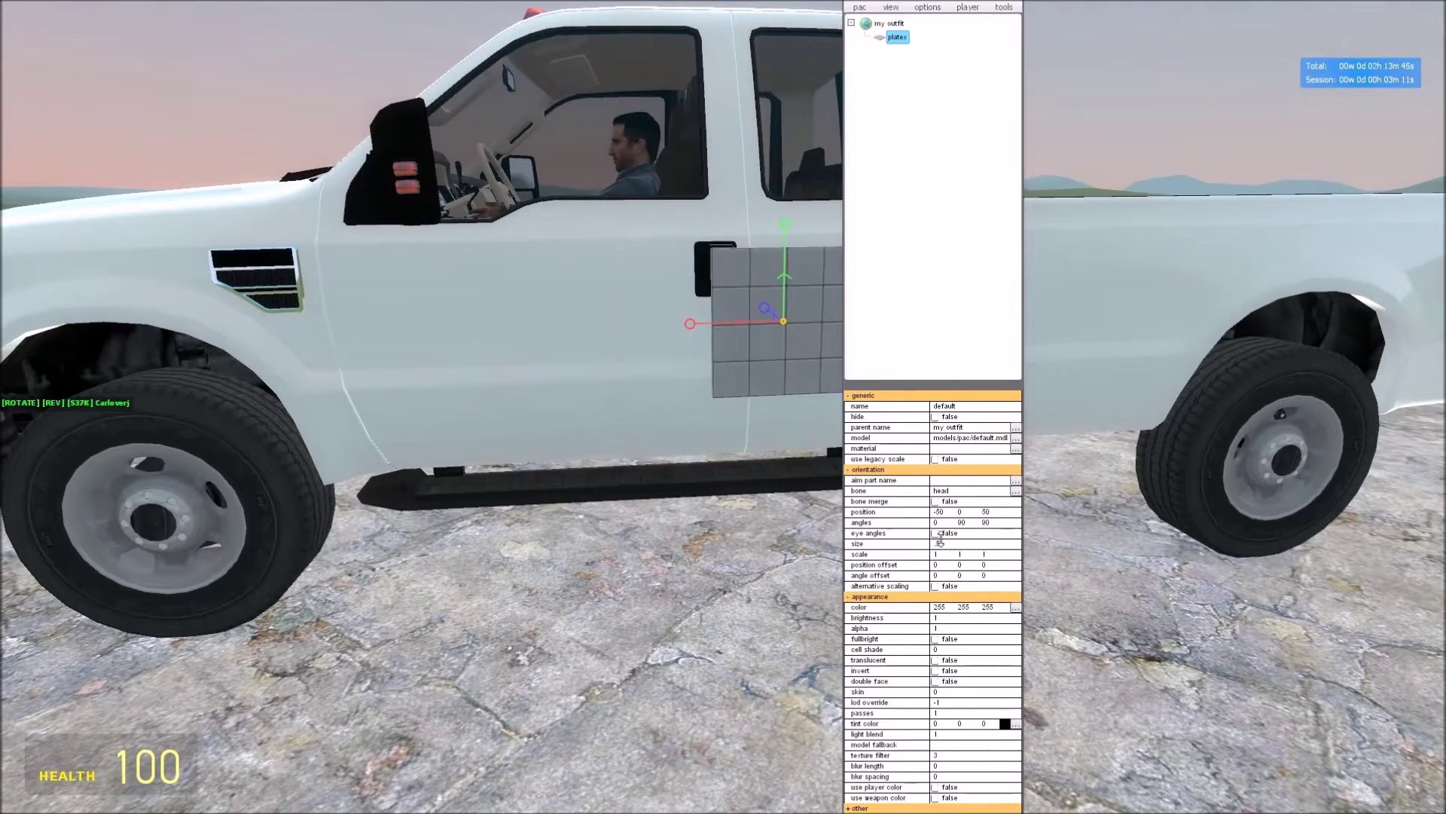
Fine-tune the plate's position on the driver door, then bring up the Steam overlay
left_click_drag(959, 512, 940, 506)
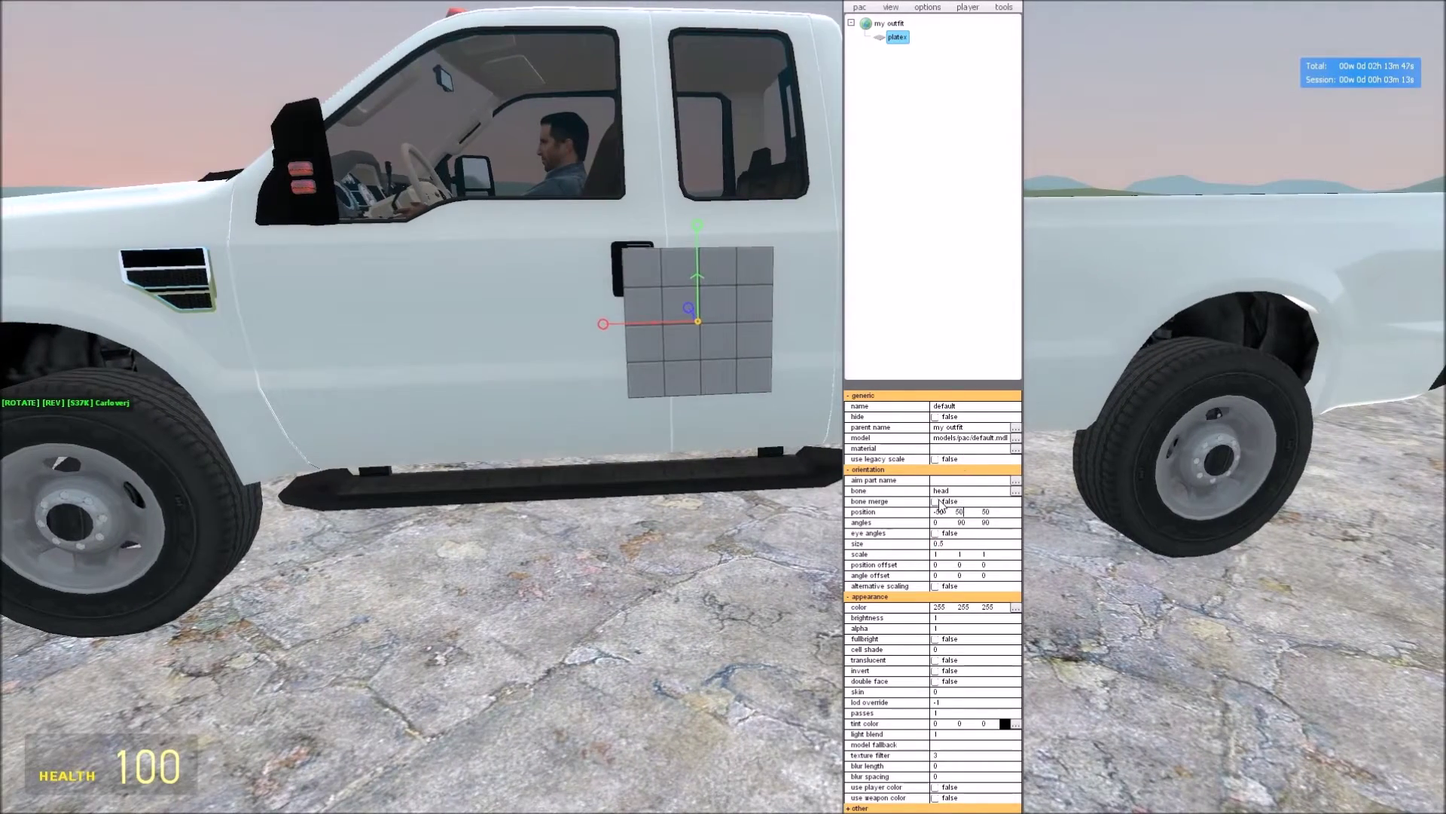
left_click(936, 502)
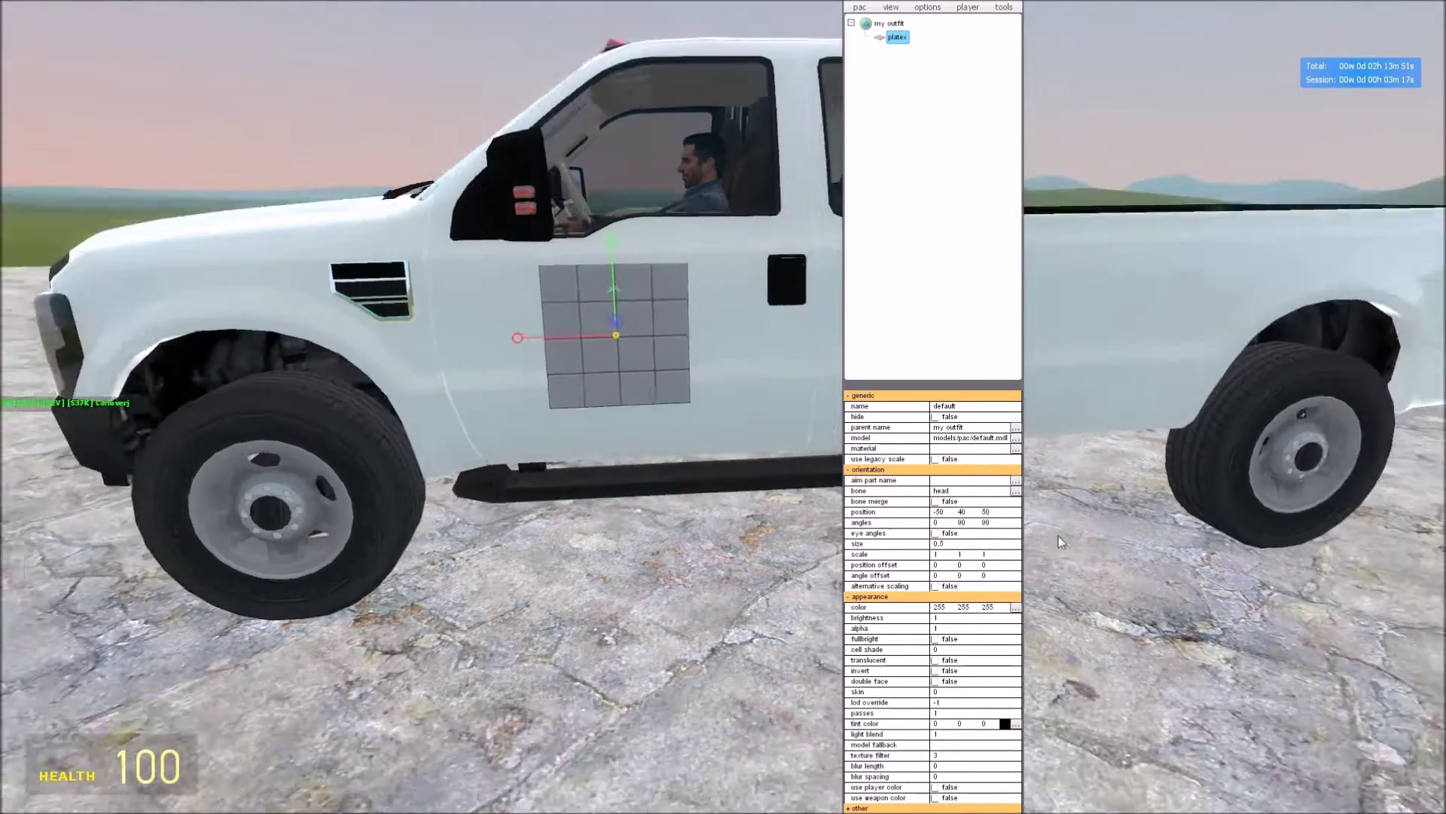
scroll(729, 530, "down", 10)
scroll(733, 530, "up", 3)
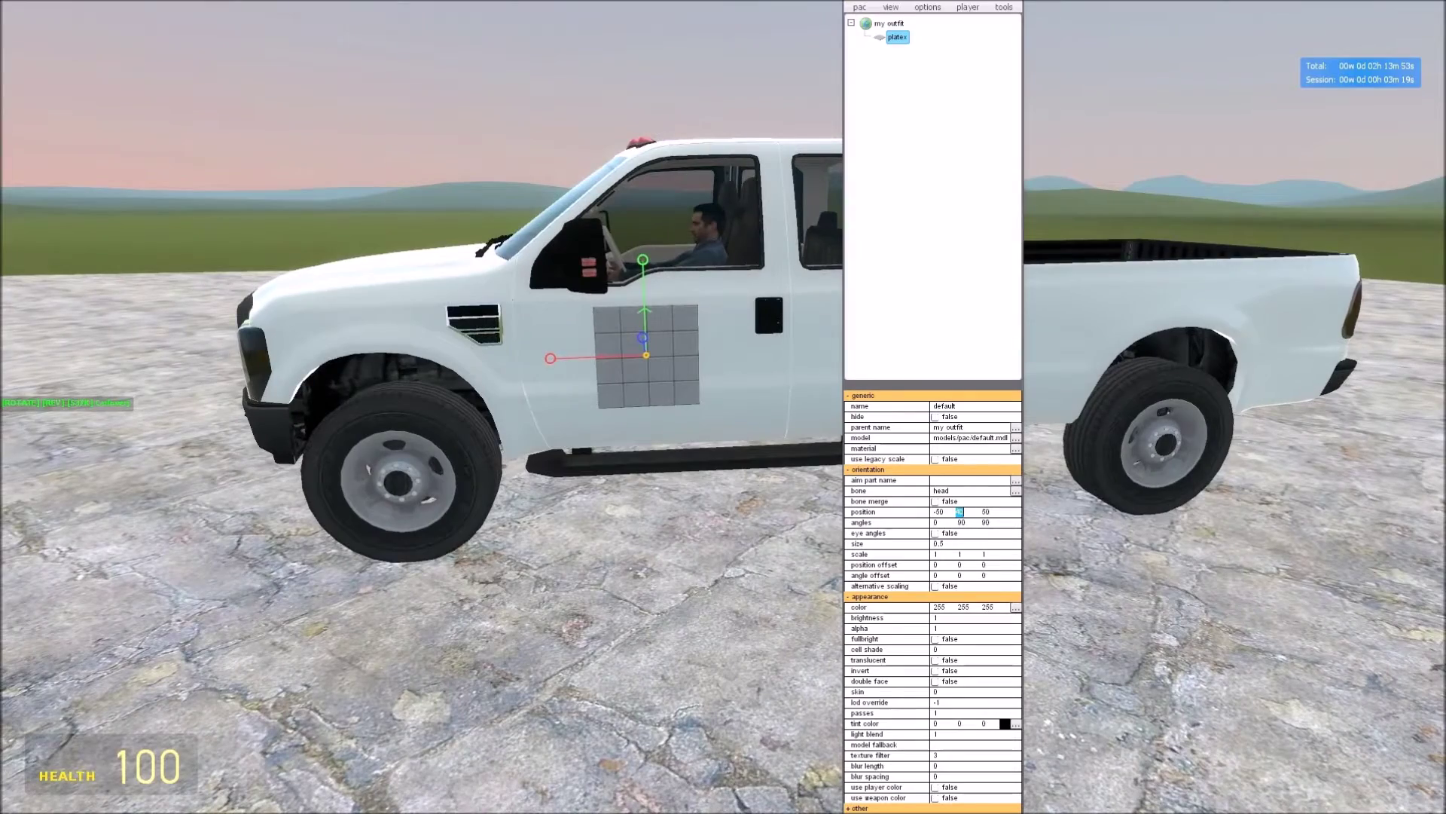
left_click_drag(960, 512, 963, 514)
scroll(745, 497, "down", 2)
scroll(744, 497, "up", 3)
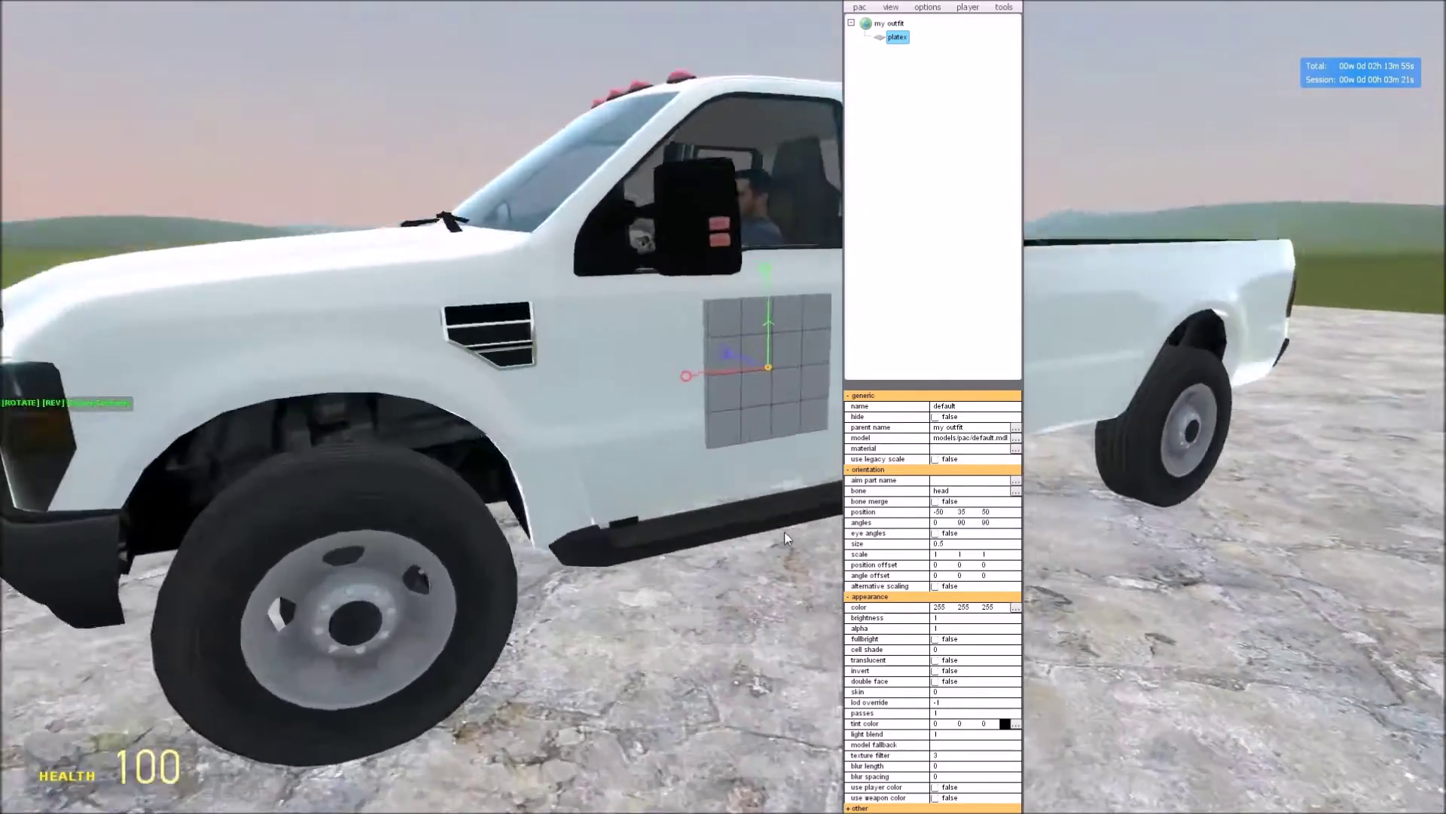
scroll(784, 531, "up", 3)
scroll(778, 586, "up", 3)
scroll(778, 586, "up", 3)
scroll(754, 558, "down", 3)
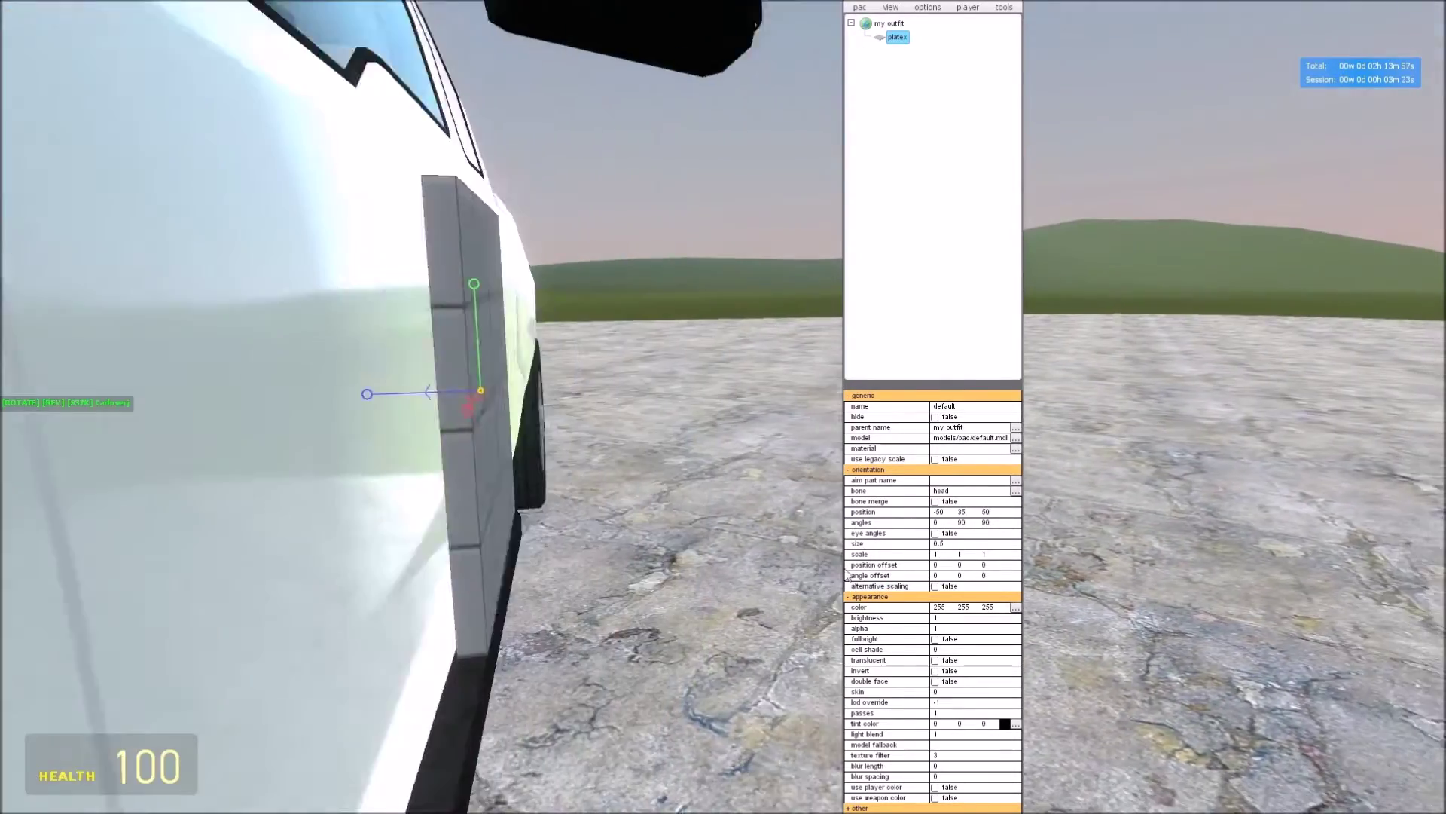
scroll(730, 533, "up", 3)
scroll(694, 529, "up", 2)
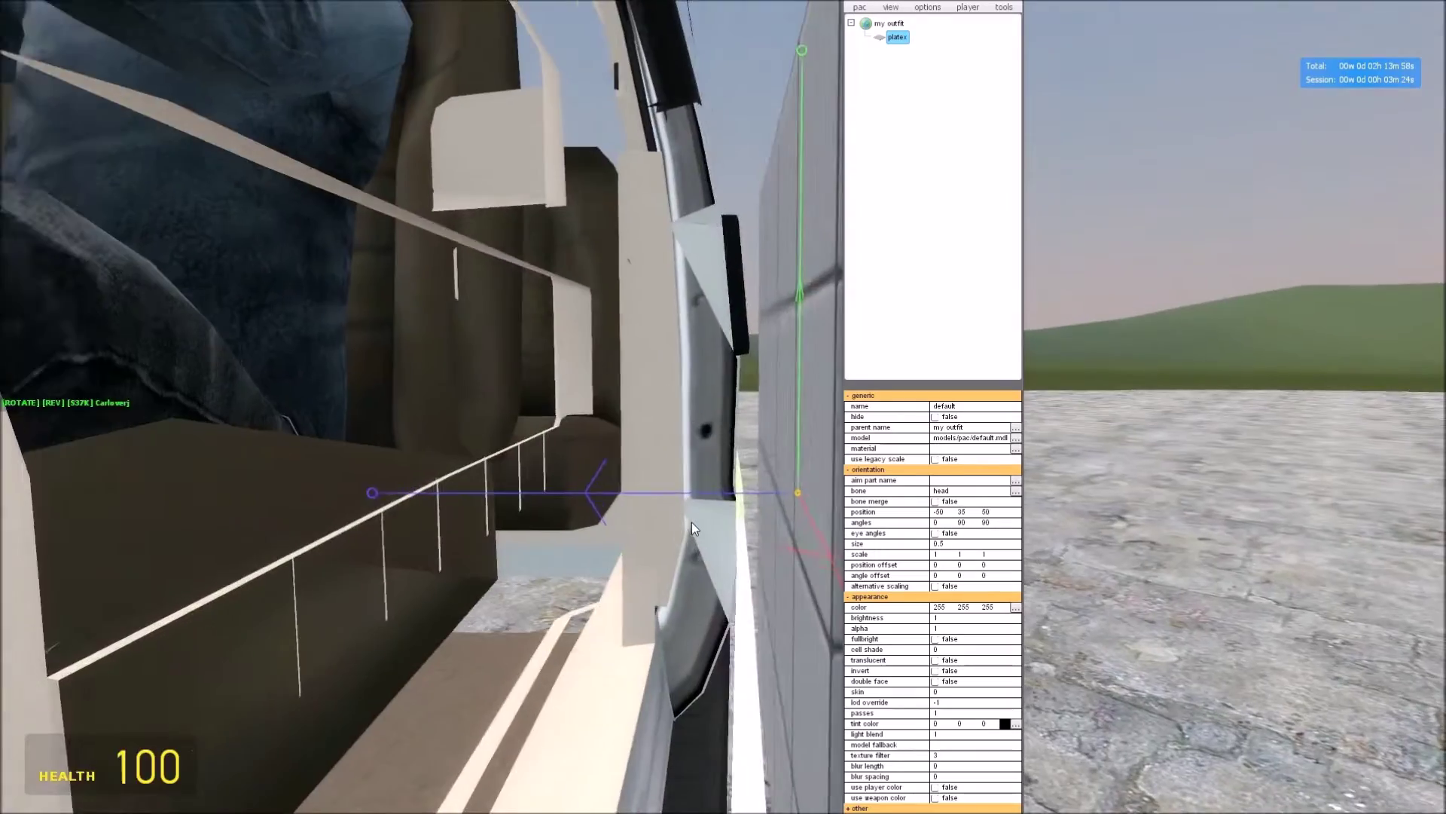
scroll(692, 522, "down", 3)
scroll(640, 517, "down", 2)
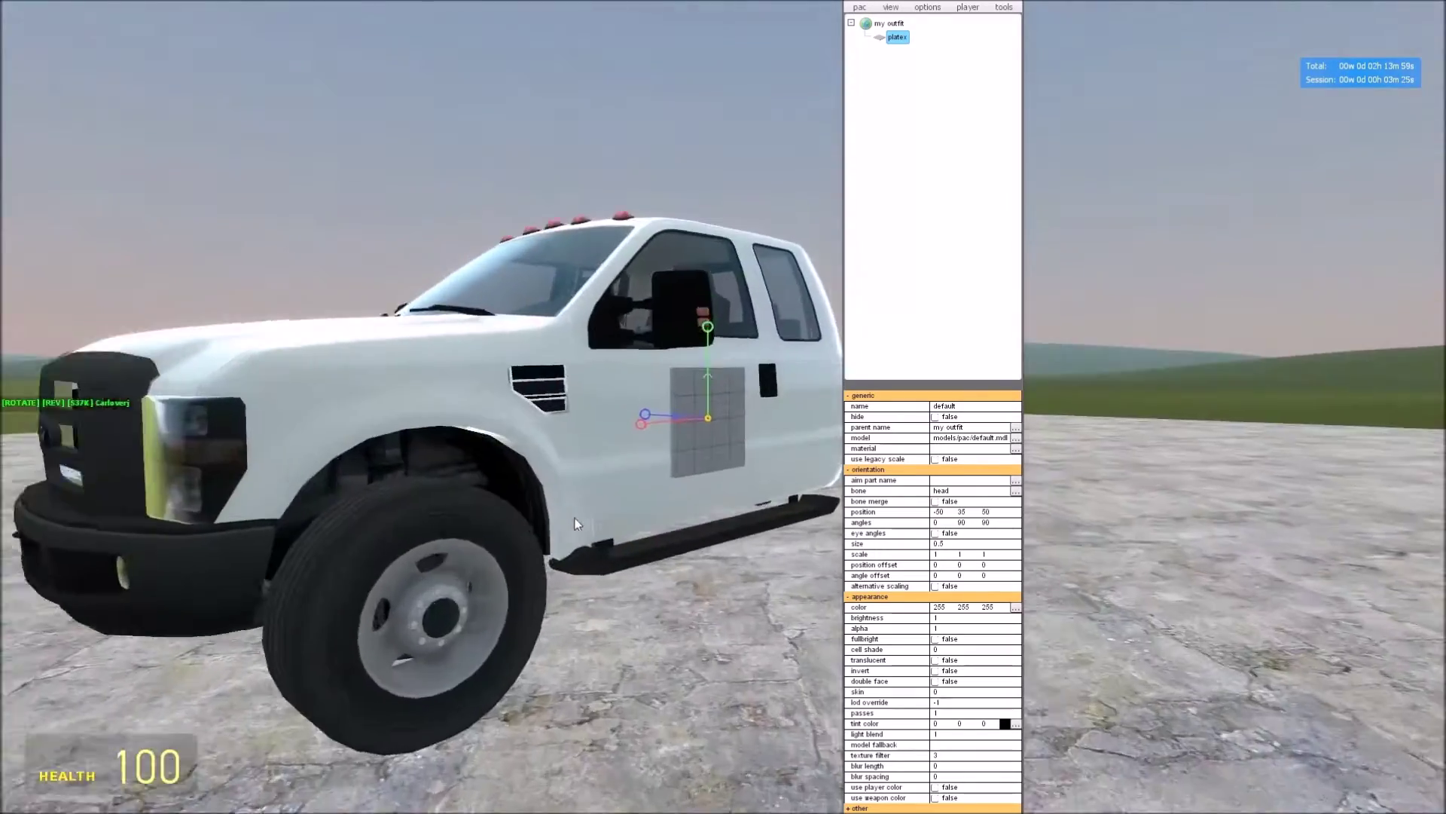
scroll(663, 467, "up", 2)
scroll(698, 405, "down", 2)
left_click_drag(699, 405, 737, 400)
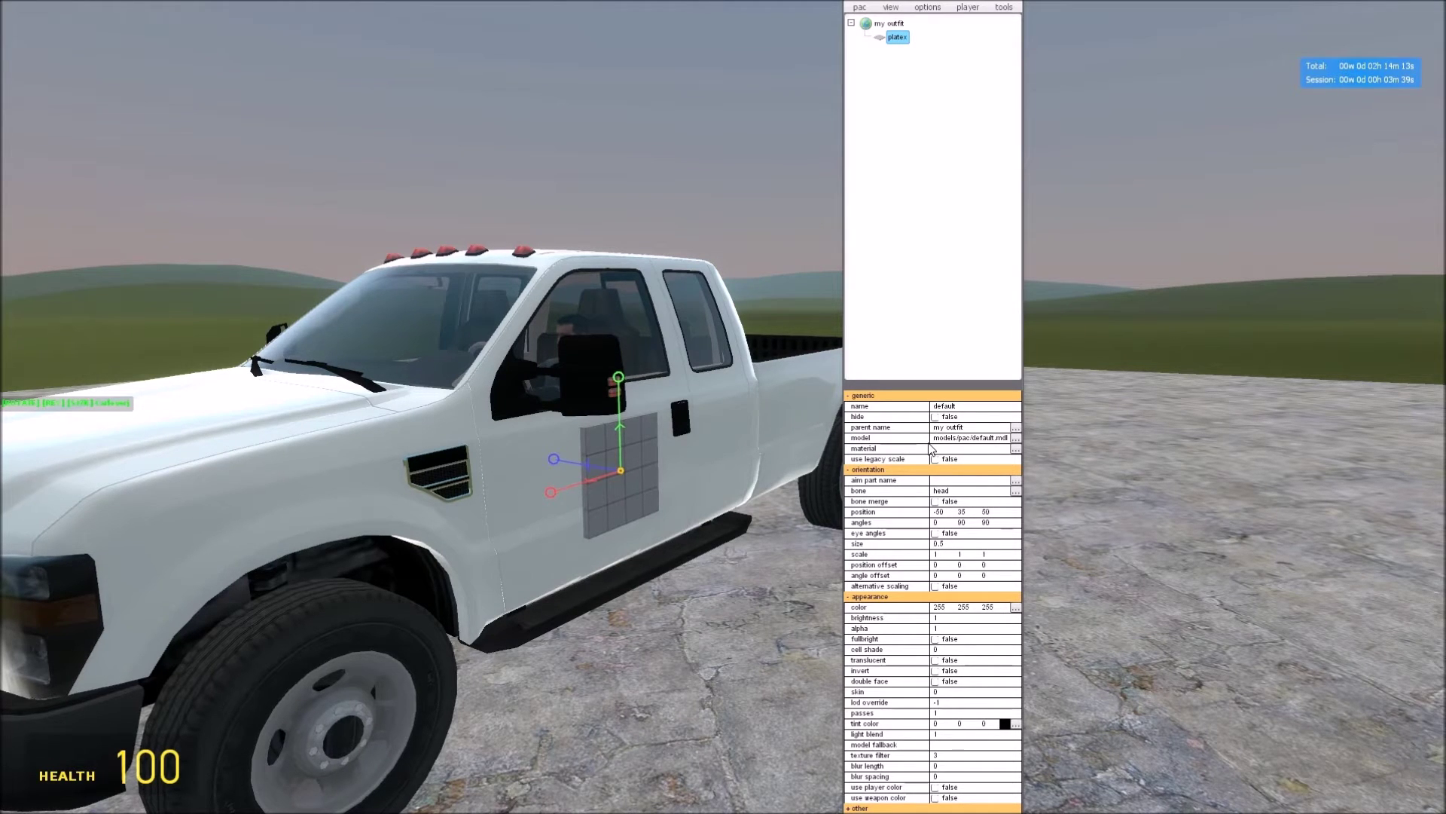
key("shift+Tab")
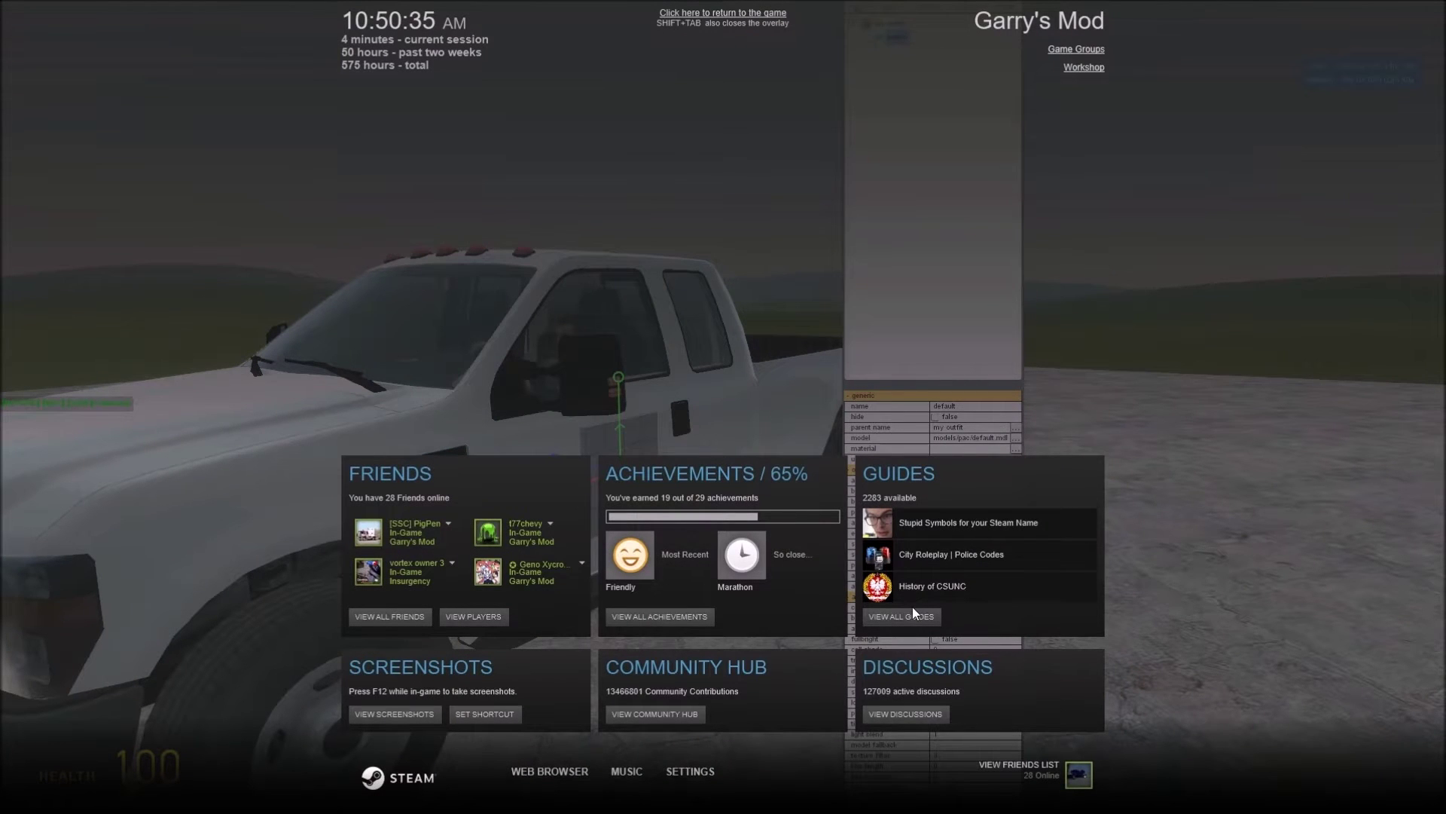
Open the overlay web browser and go to google.com
left_click(908, 614)
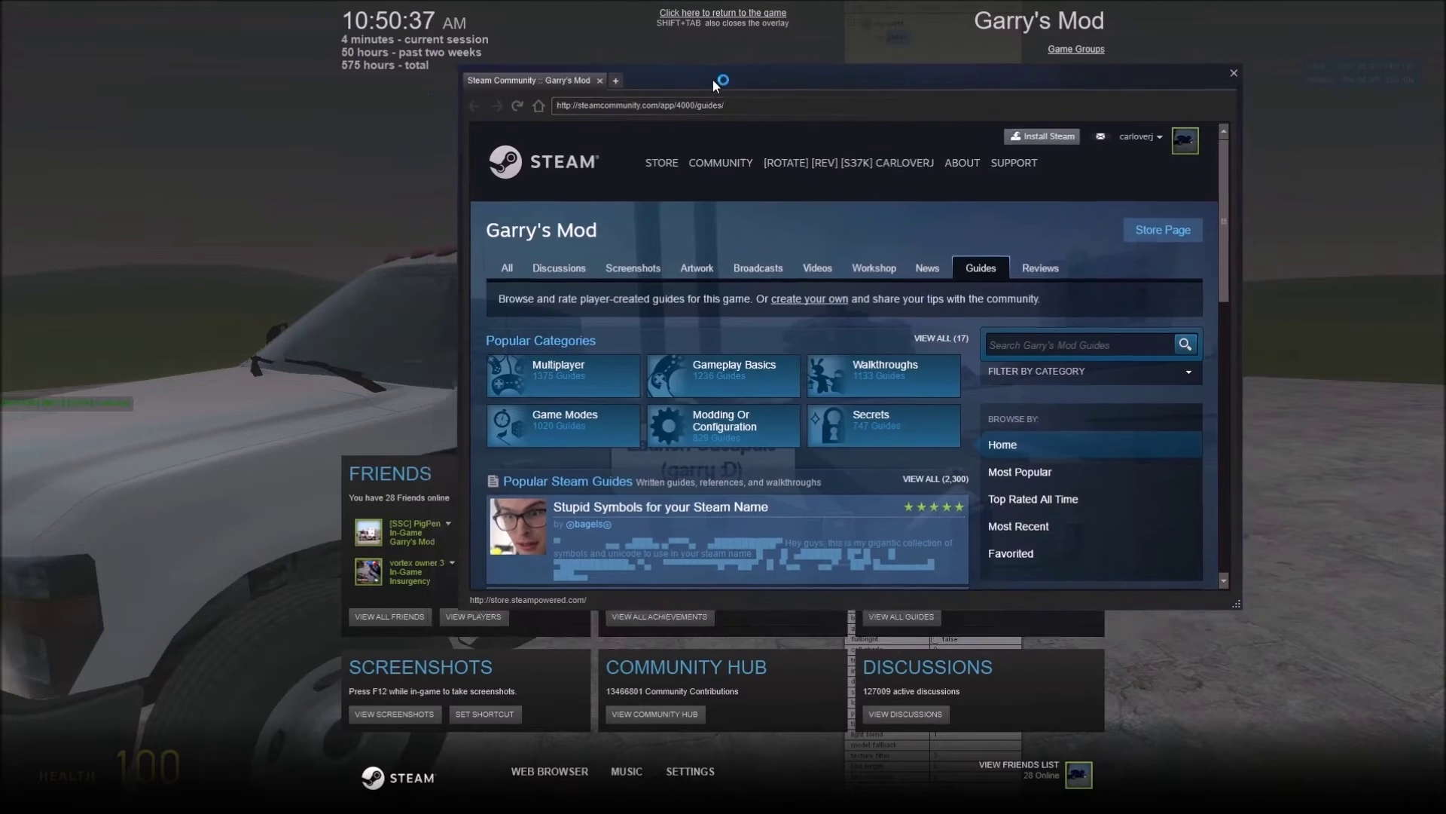
left_click_drag(682, 100, 666, 97)
key("ctrl+a")
key("BackSpace")
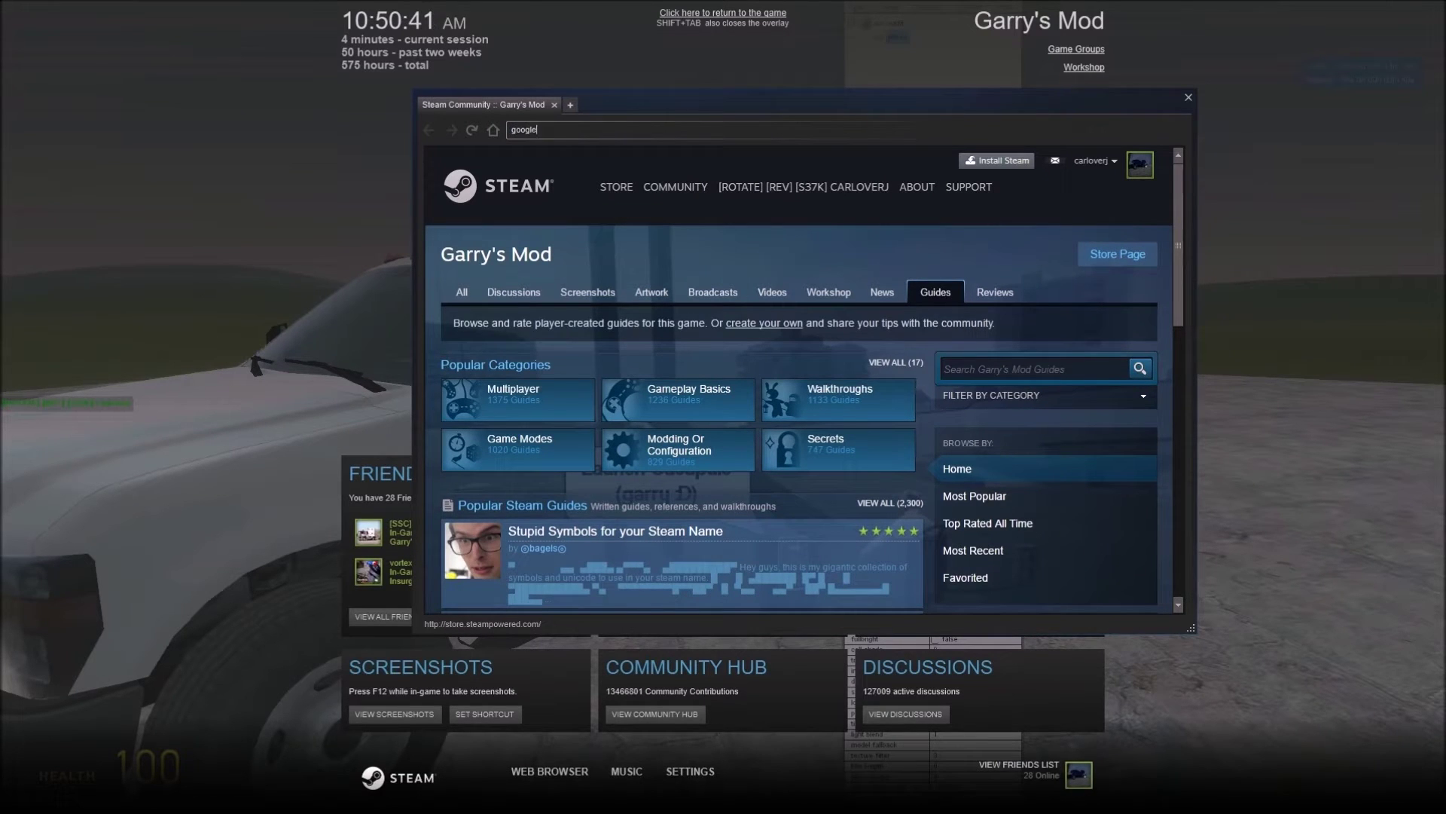
key("Return")
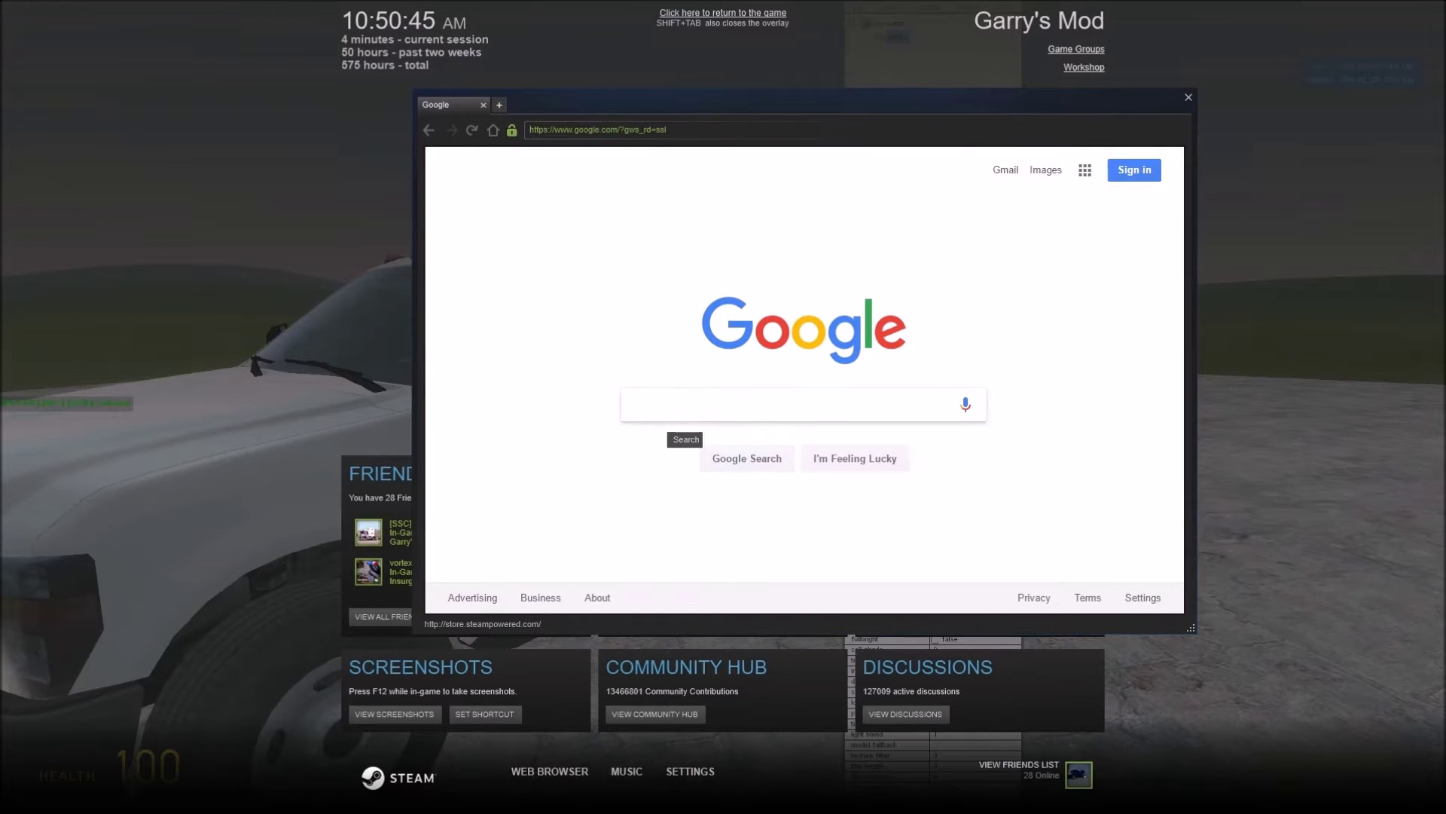
Search Google for 'cswr logo transparent'
left_click(667, 415)
type("cwr l")
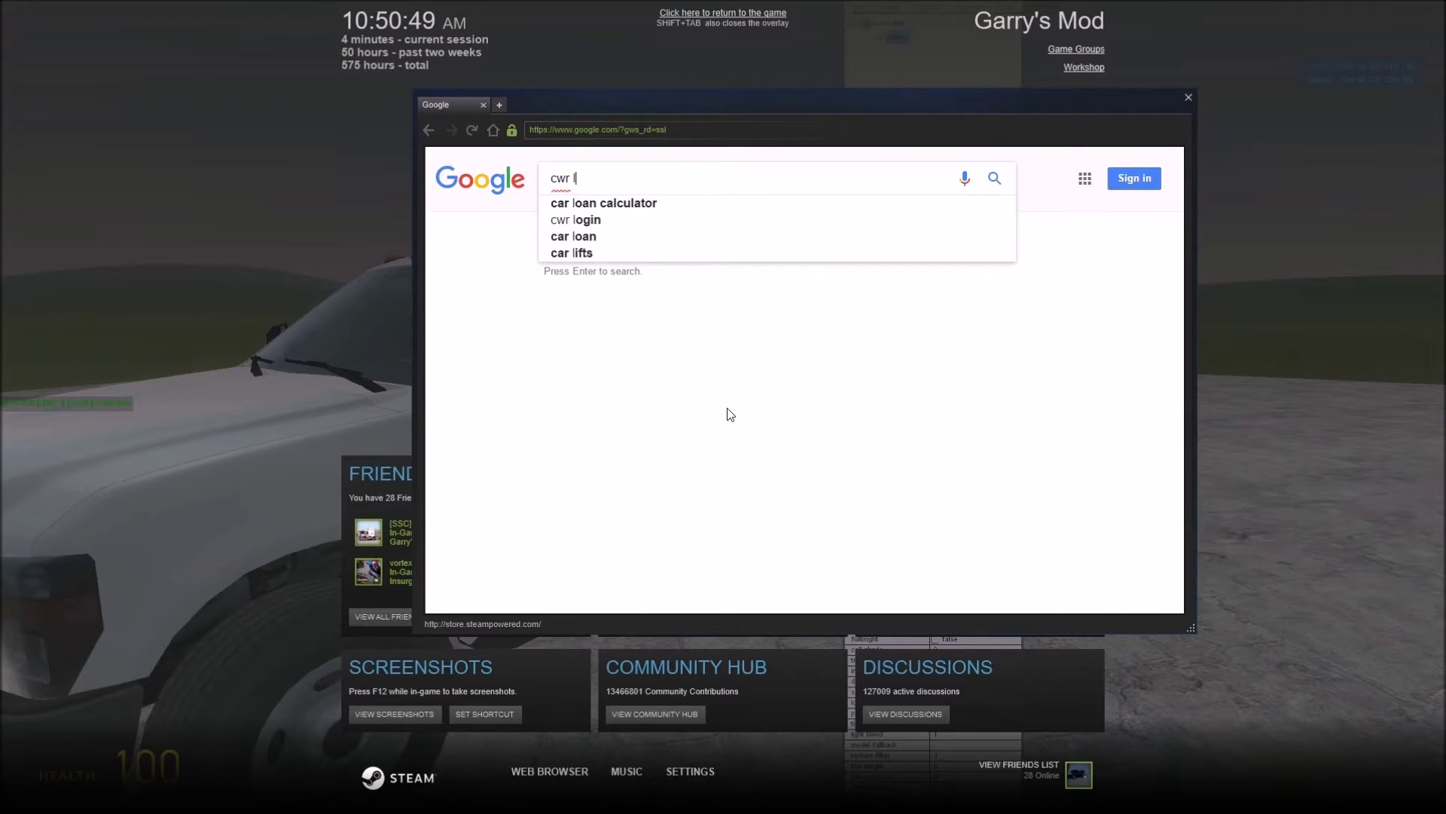
type("ectronics")
key("Return")
key("BackSpace")
key("BackSpace")
key("BackSpace")
key("BackSpace")
type("swr ")
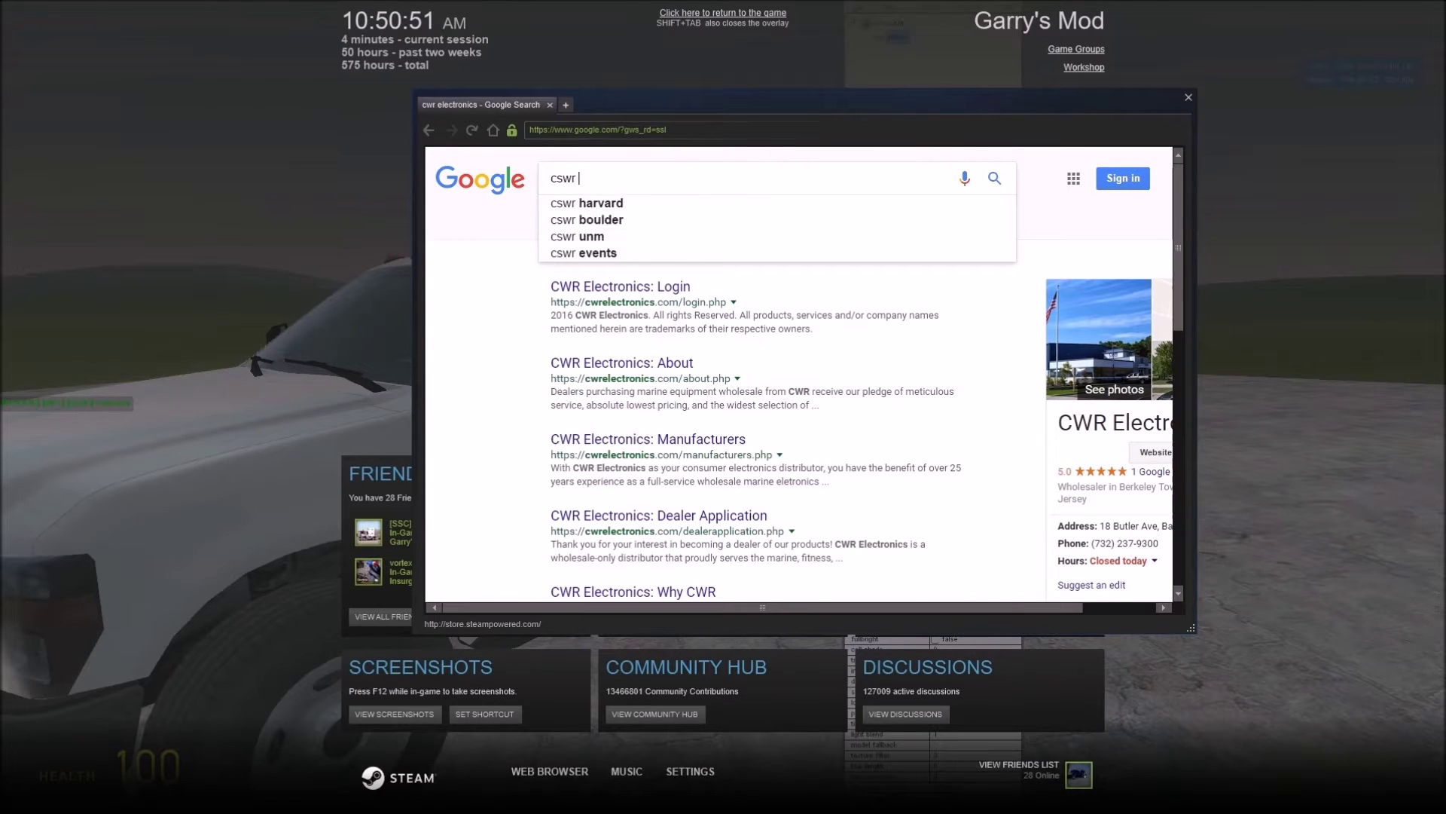
type("logo  ")
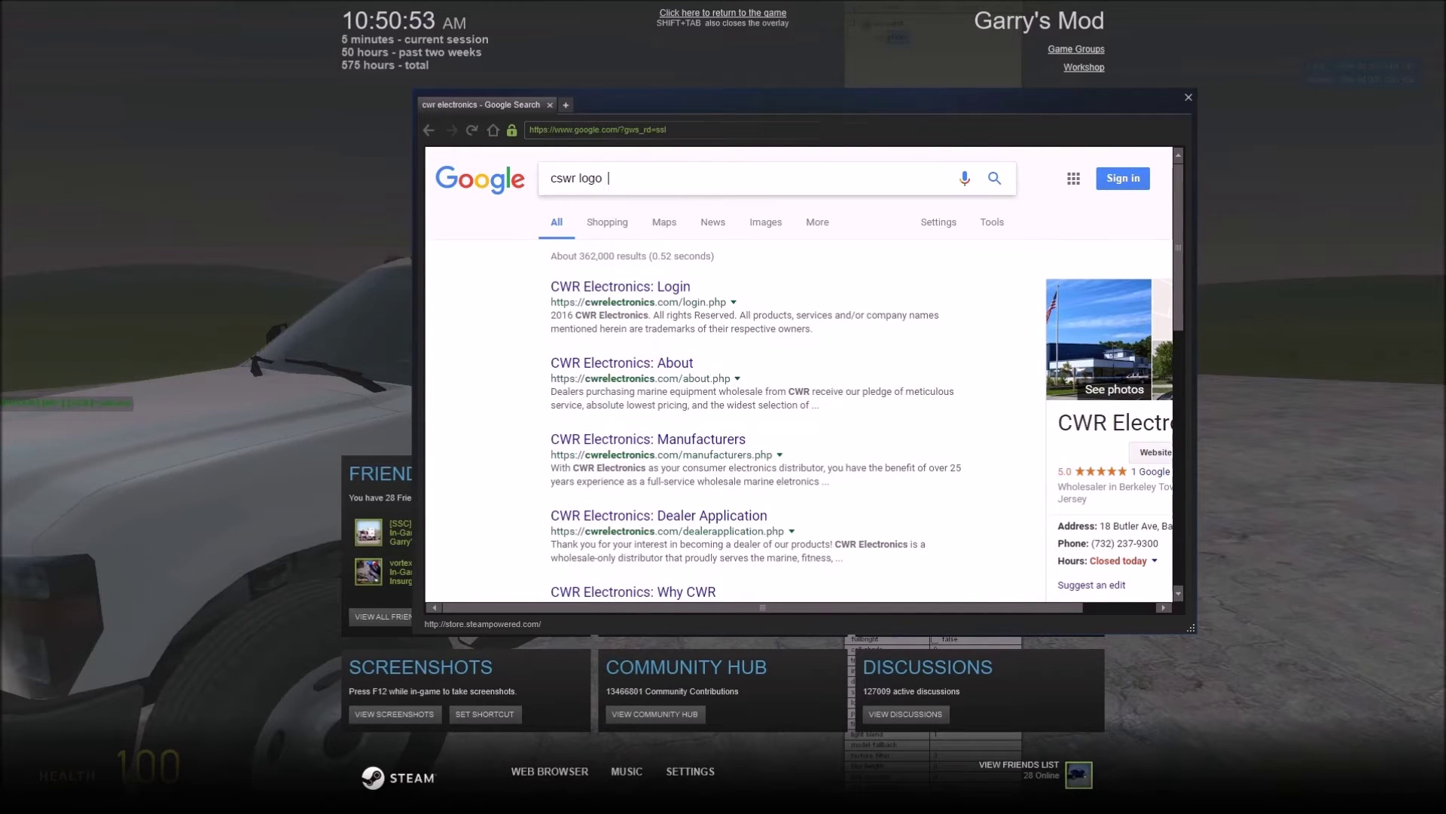
type("transpara")
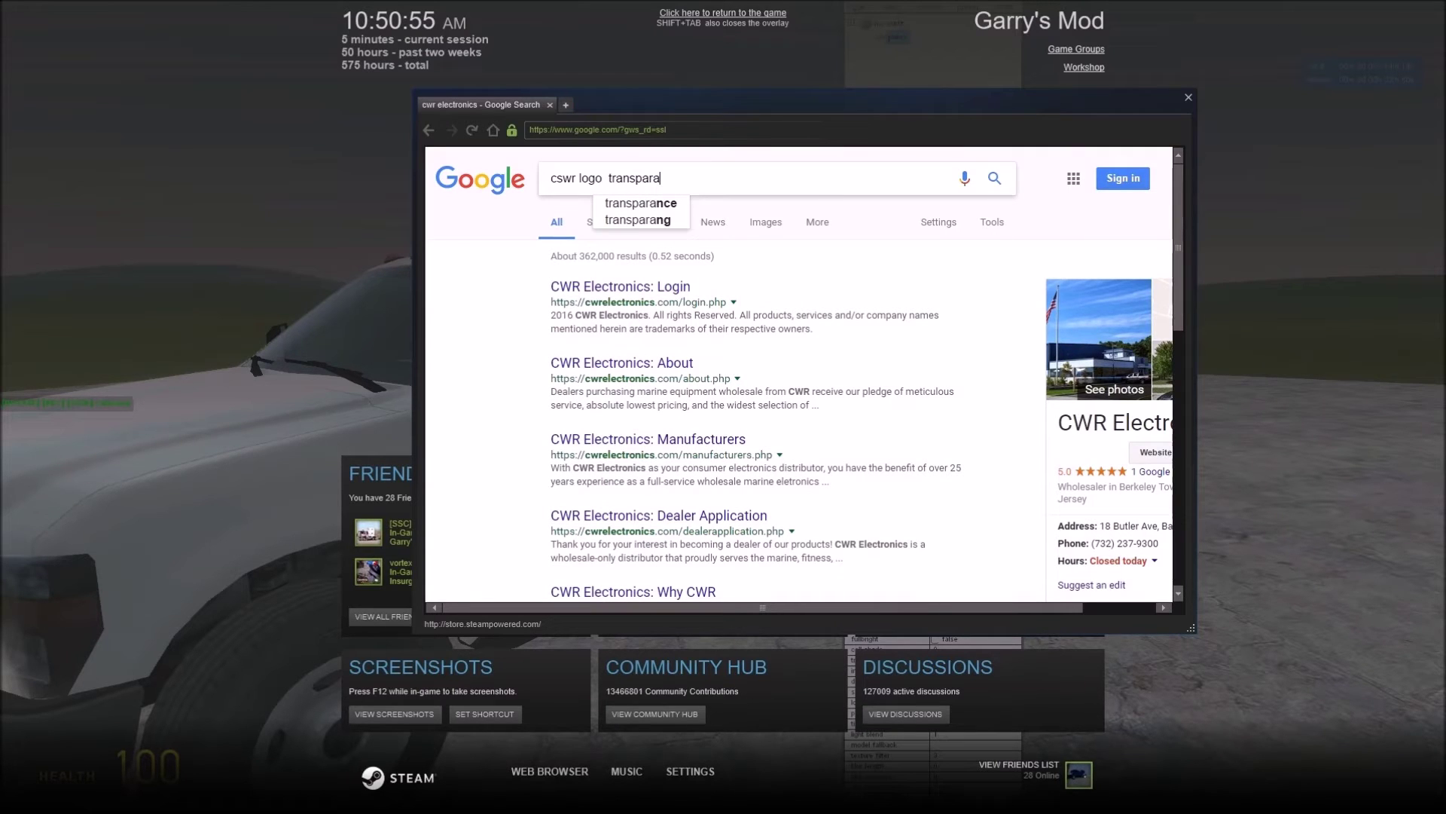
key("BackSpace")
type("ent")
key("Return")
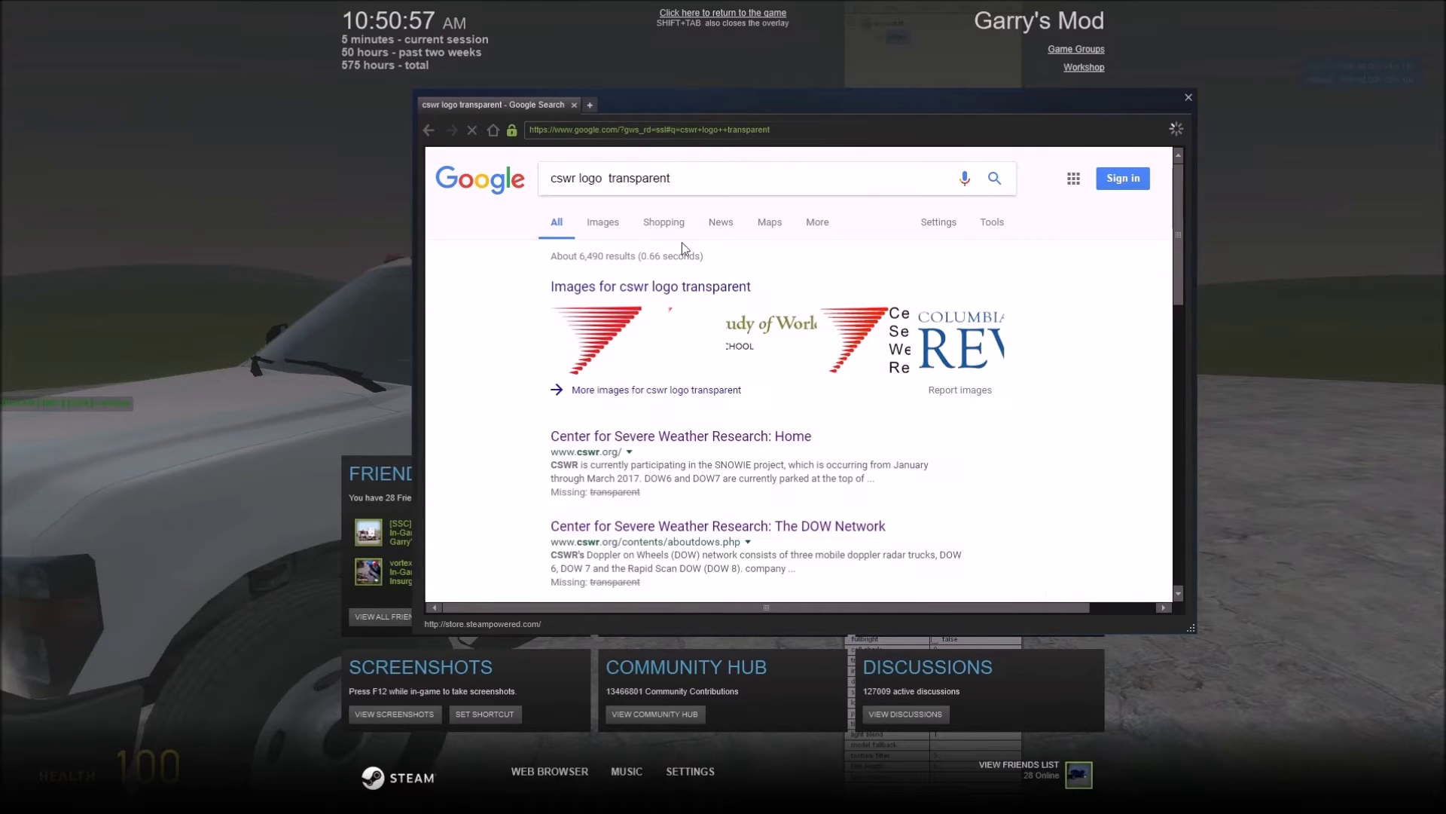
Switch to image results and preview the red CSWR logo
left_click(602, 225)
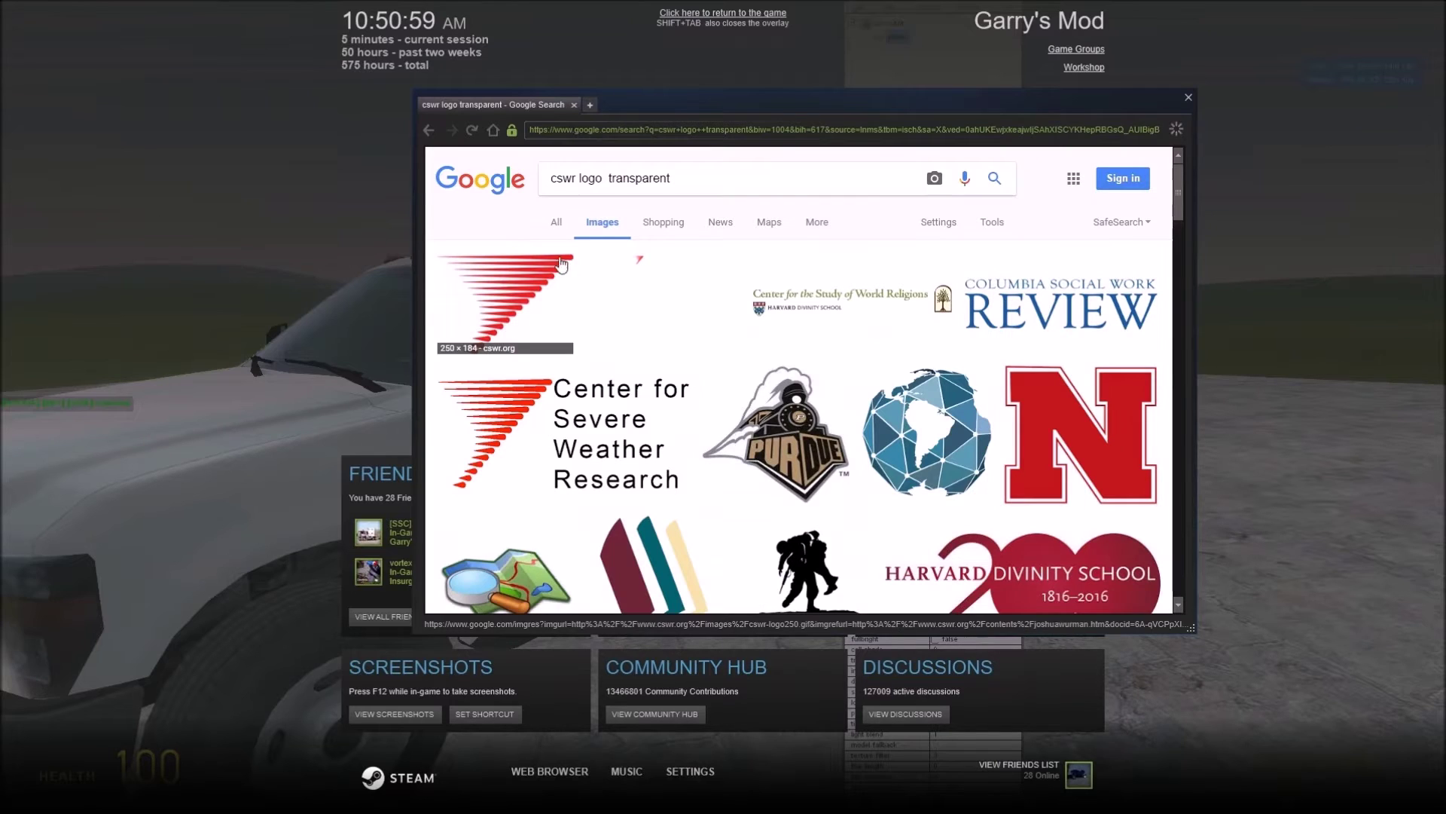
left_click(561, 263)
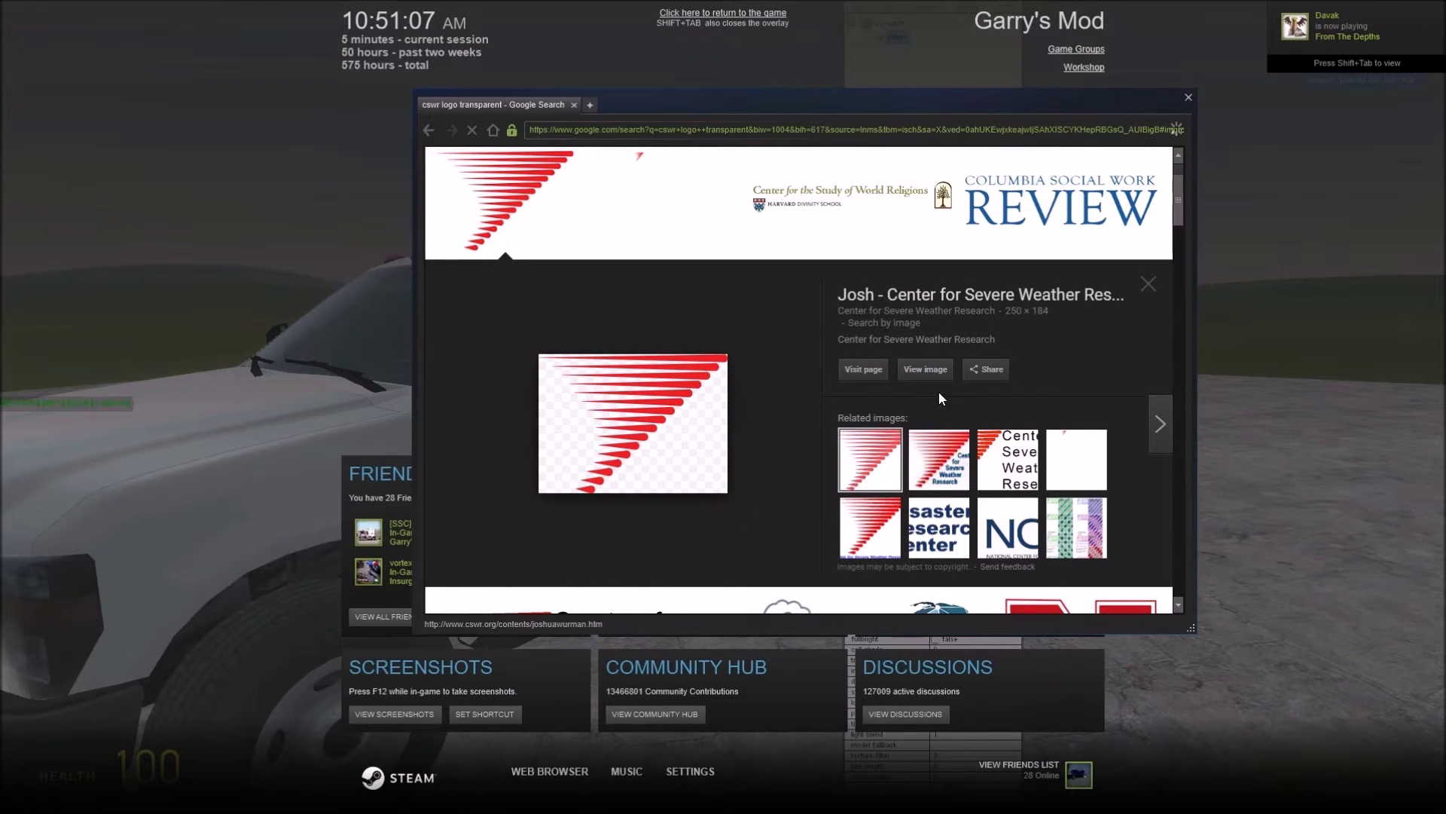
scroll(735, 405, "down", 2)
scroll(736, 410, "down", 2)
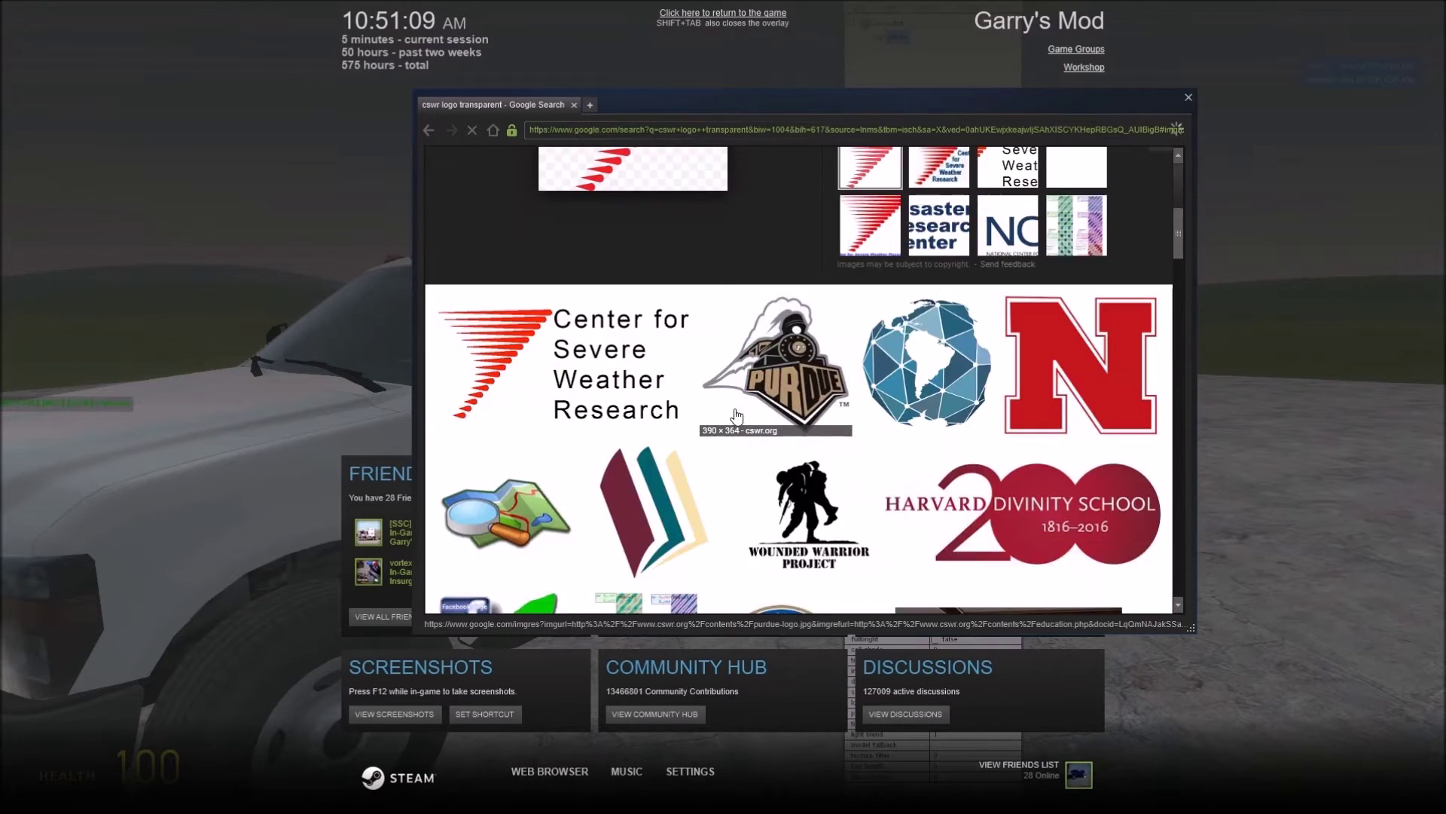
scroll(736, 414, "down", 3)
scroll(739, 410, "up", 2)
scroll(731, 437, "up", 3)
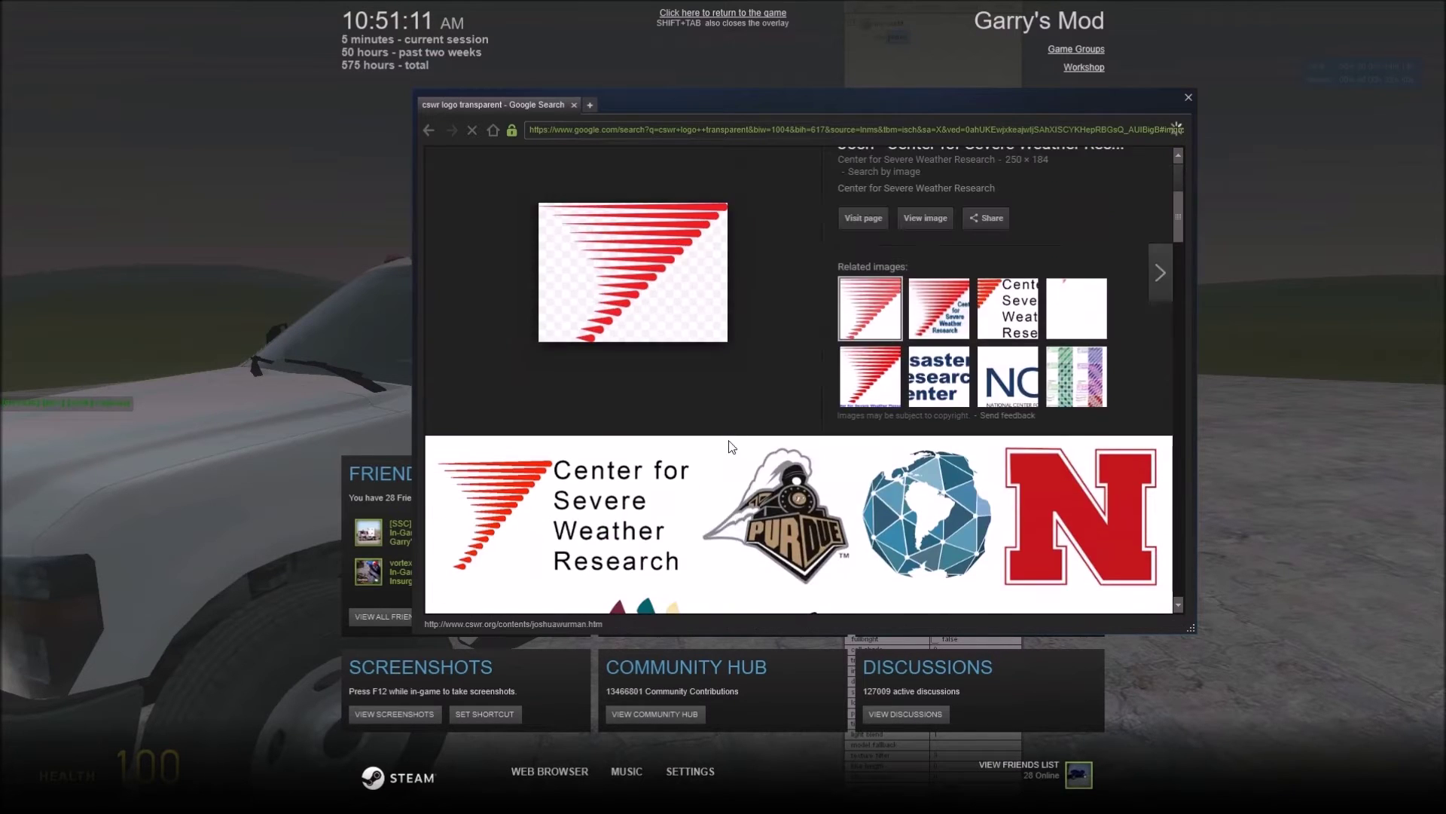
scroll(724, 452, "up", 2)
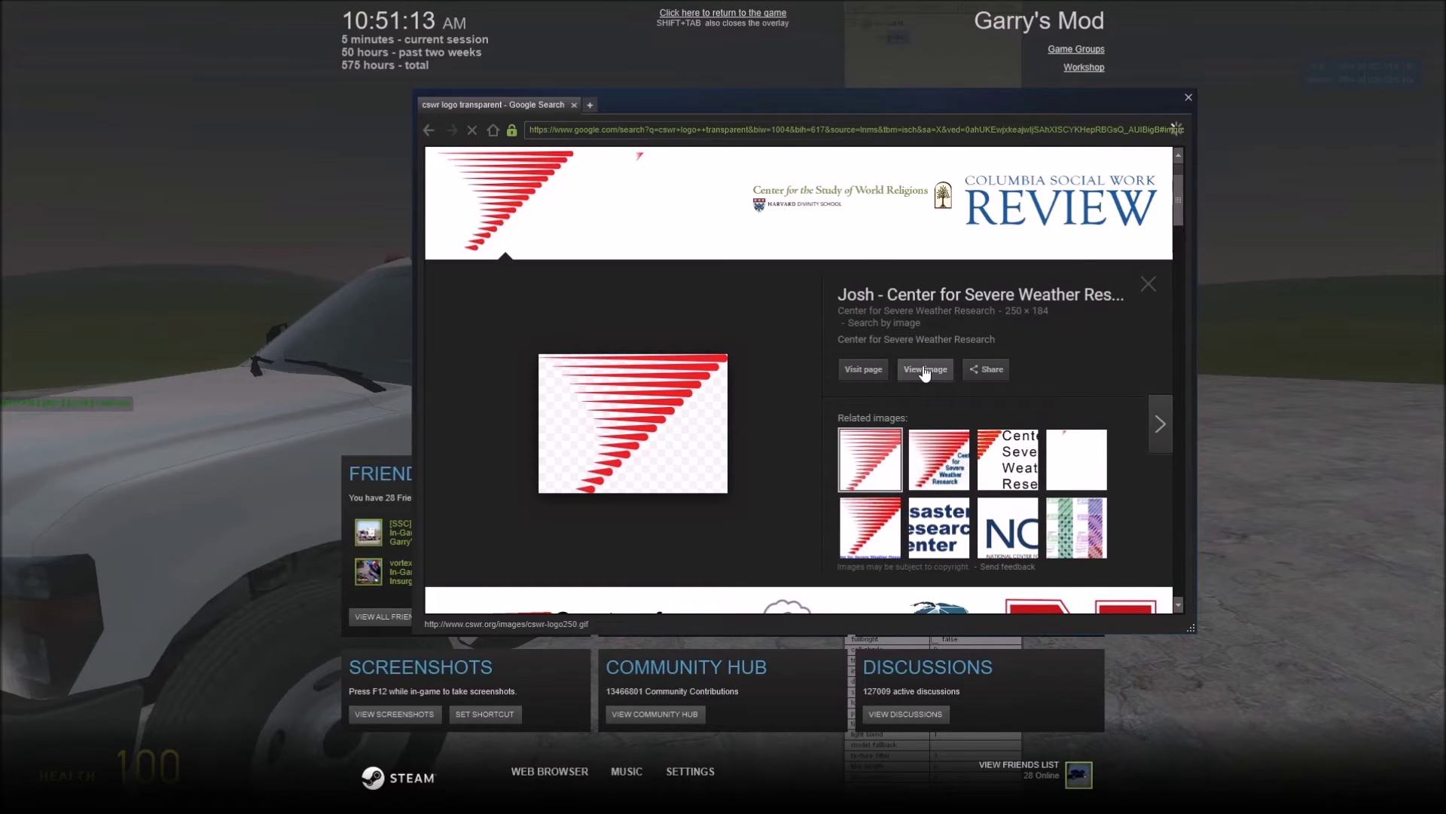
Open the logo GIF at its cswr.org address, copy its URL, close it and return to the game
left_click(925, 371)
left_click_drag(637, 146, 639, 92)
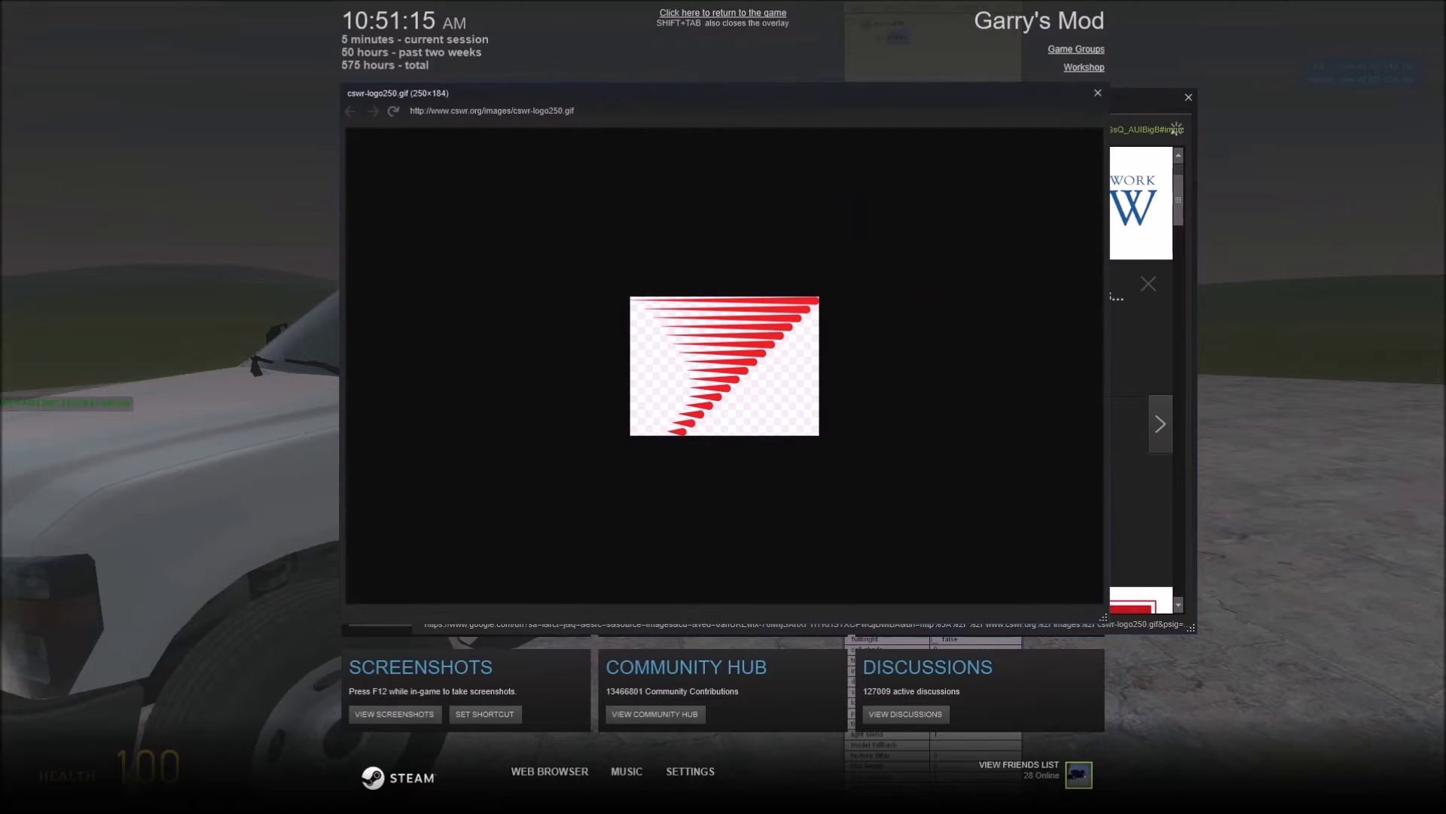
key("ctrl+l")
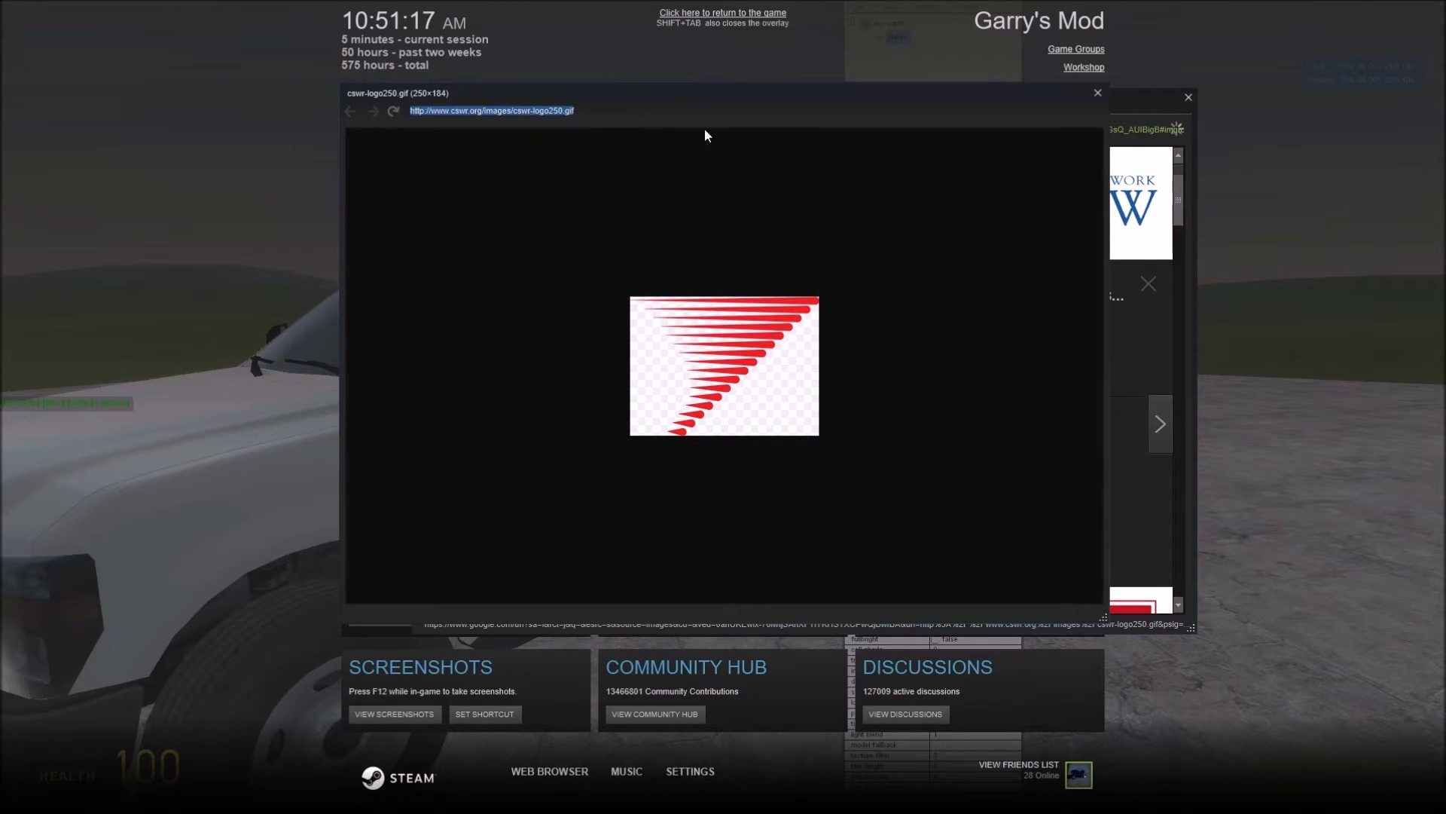
left_click(1098, 94)
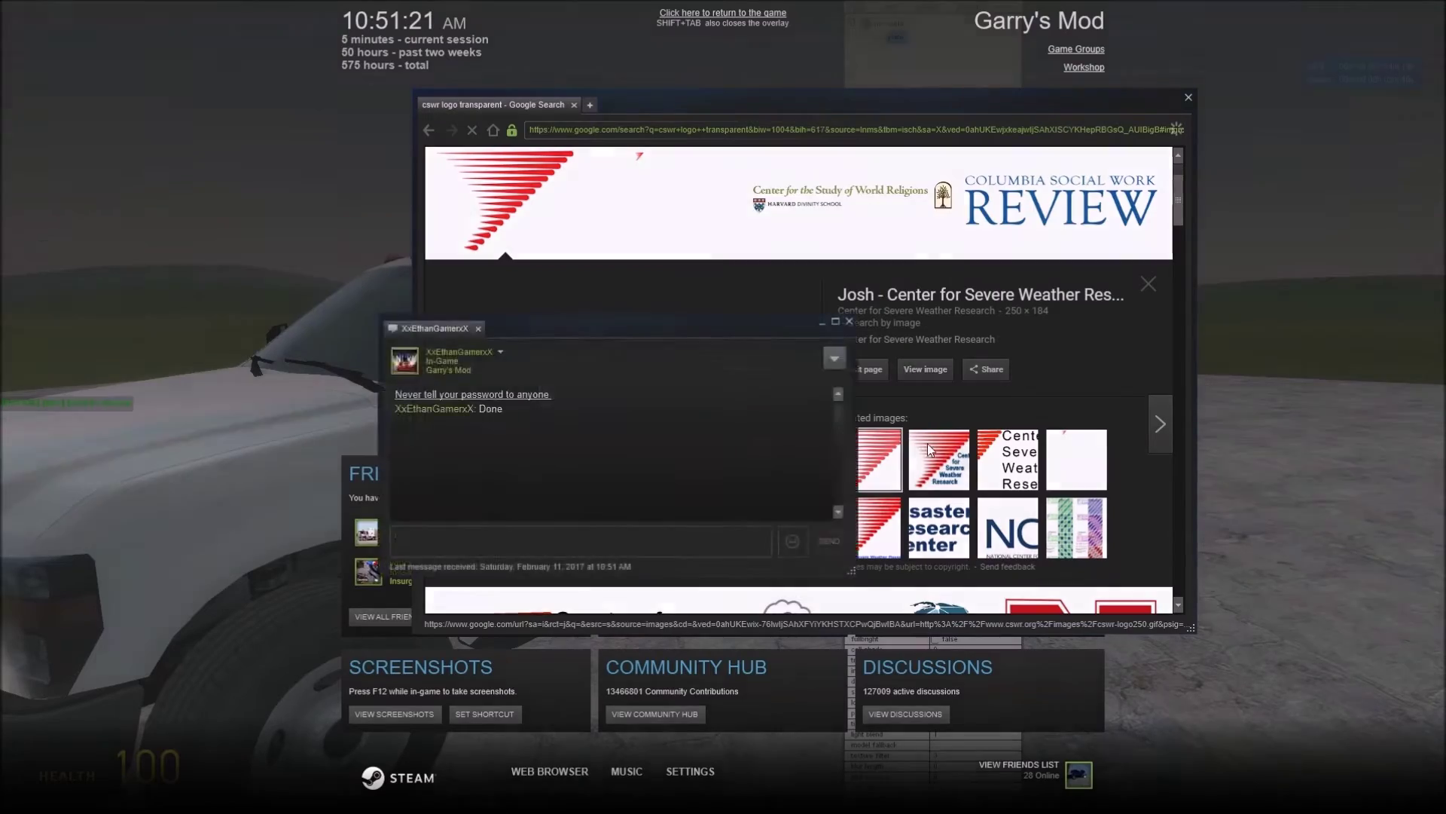
key("shift+Tab")
key("shift+Tab")
key("shift+Tab")
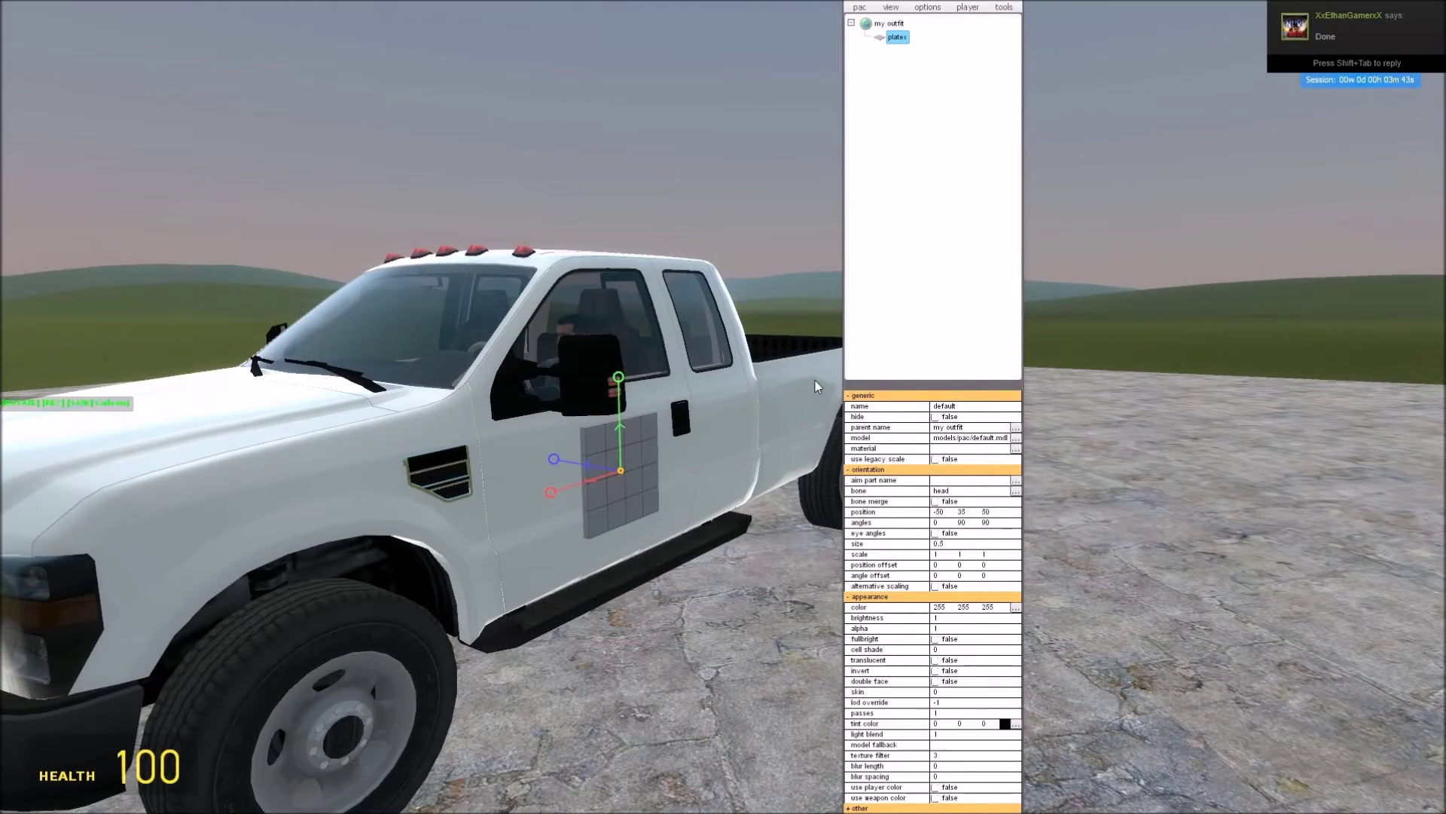
Apply the CSWR logo URL as the plate's material
left_click(956, 449)
key("Return")
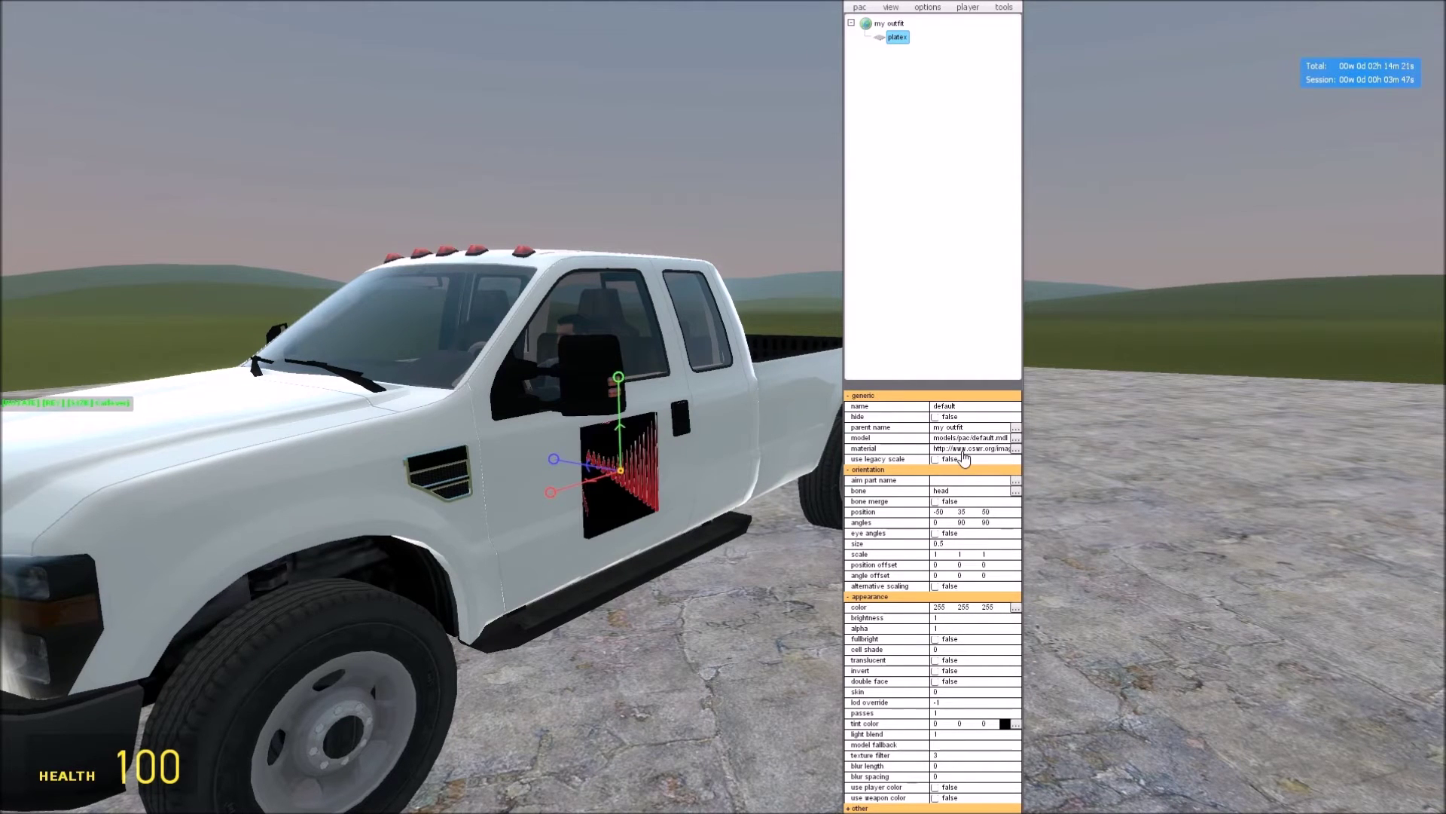
key("w")
key("d")
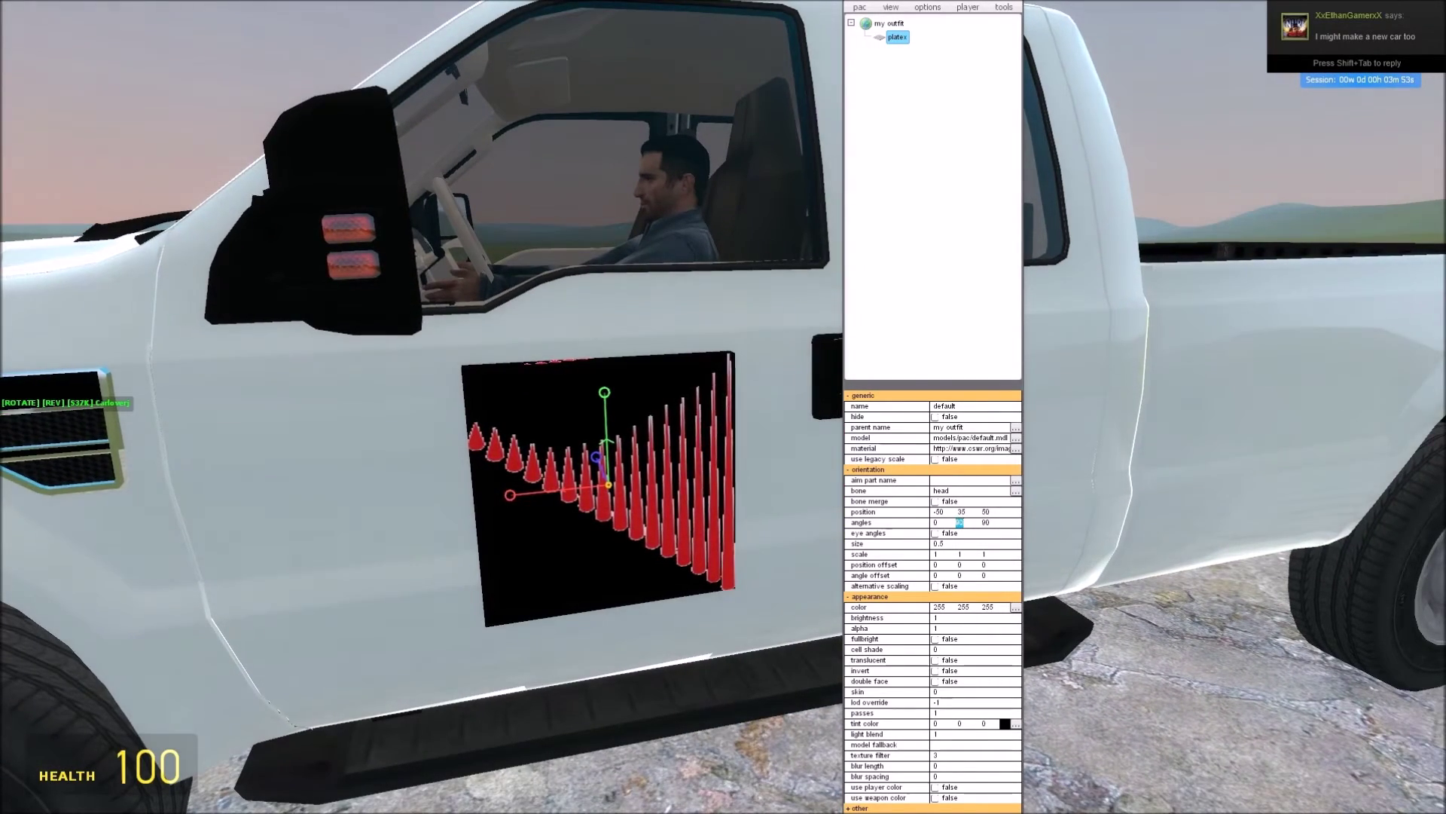
Set the plate's first angles value to 90 so the logo reads correctly
left_click(936, 522)
type("90")
key("Return")
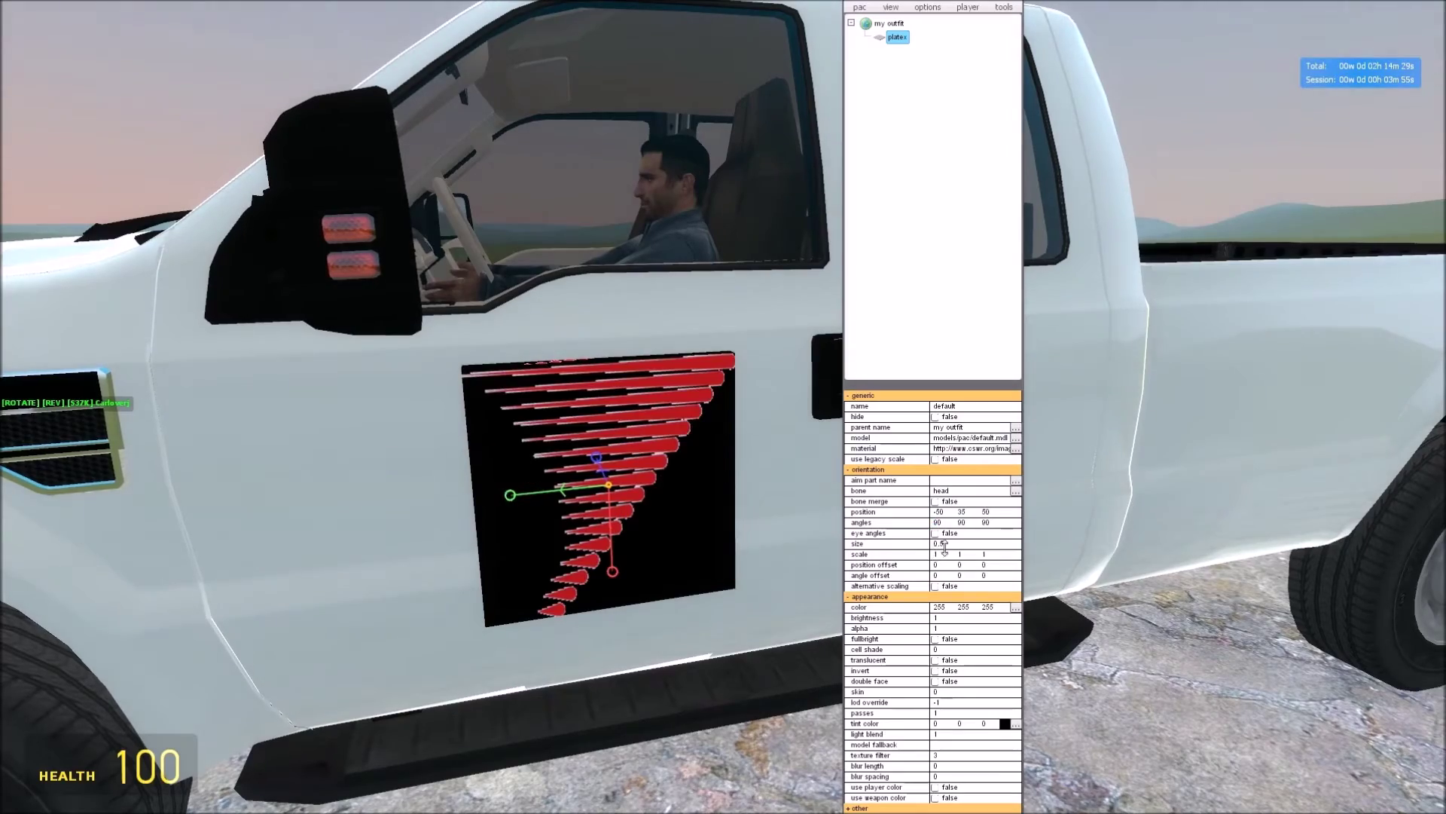
key("d")
key("w")
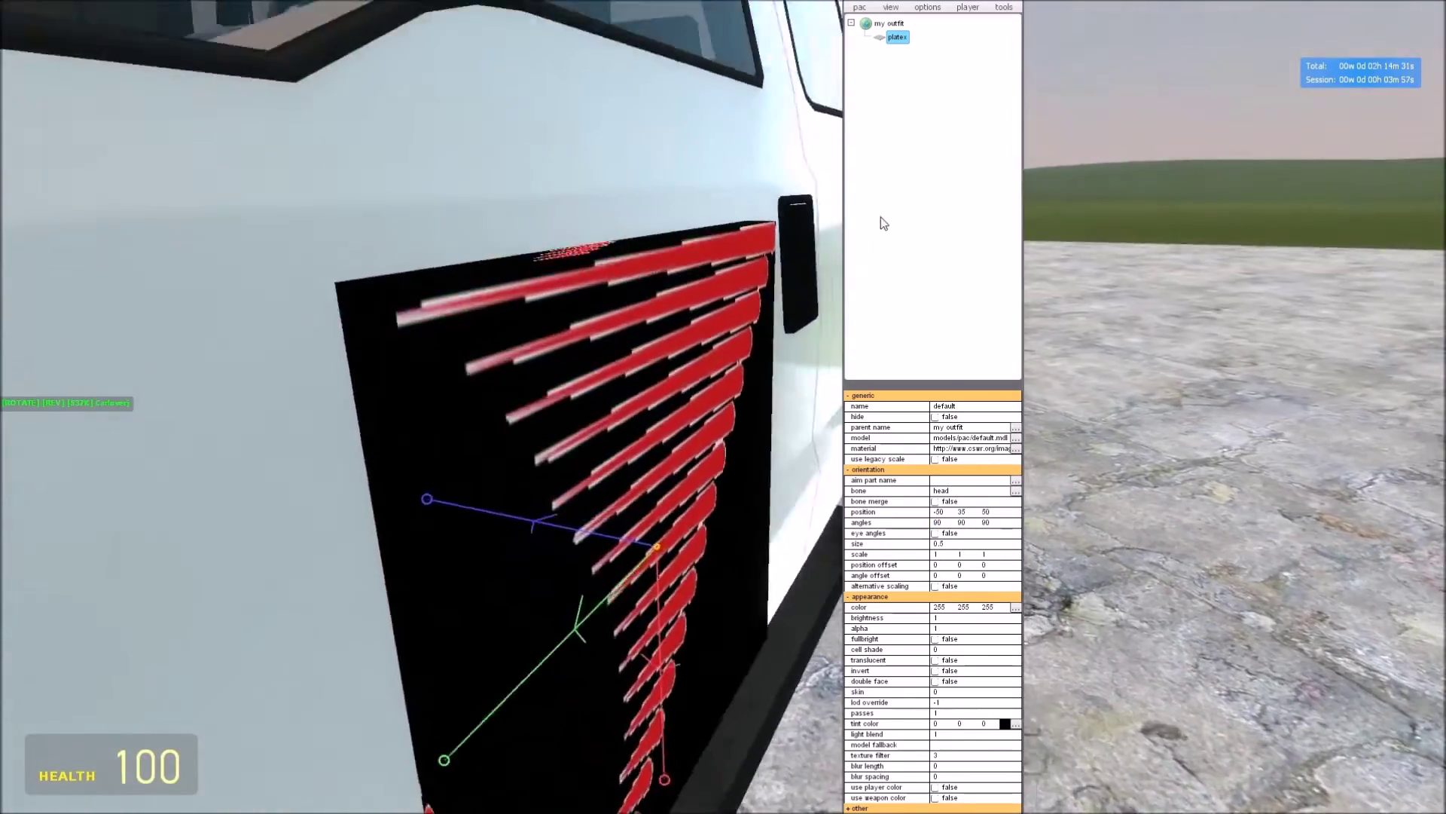
key("s")
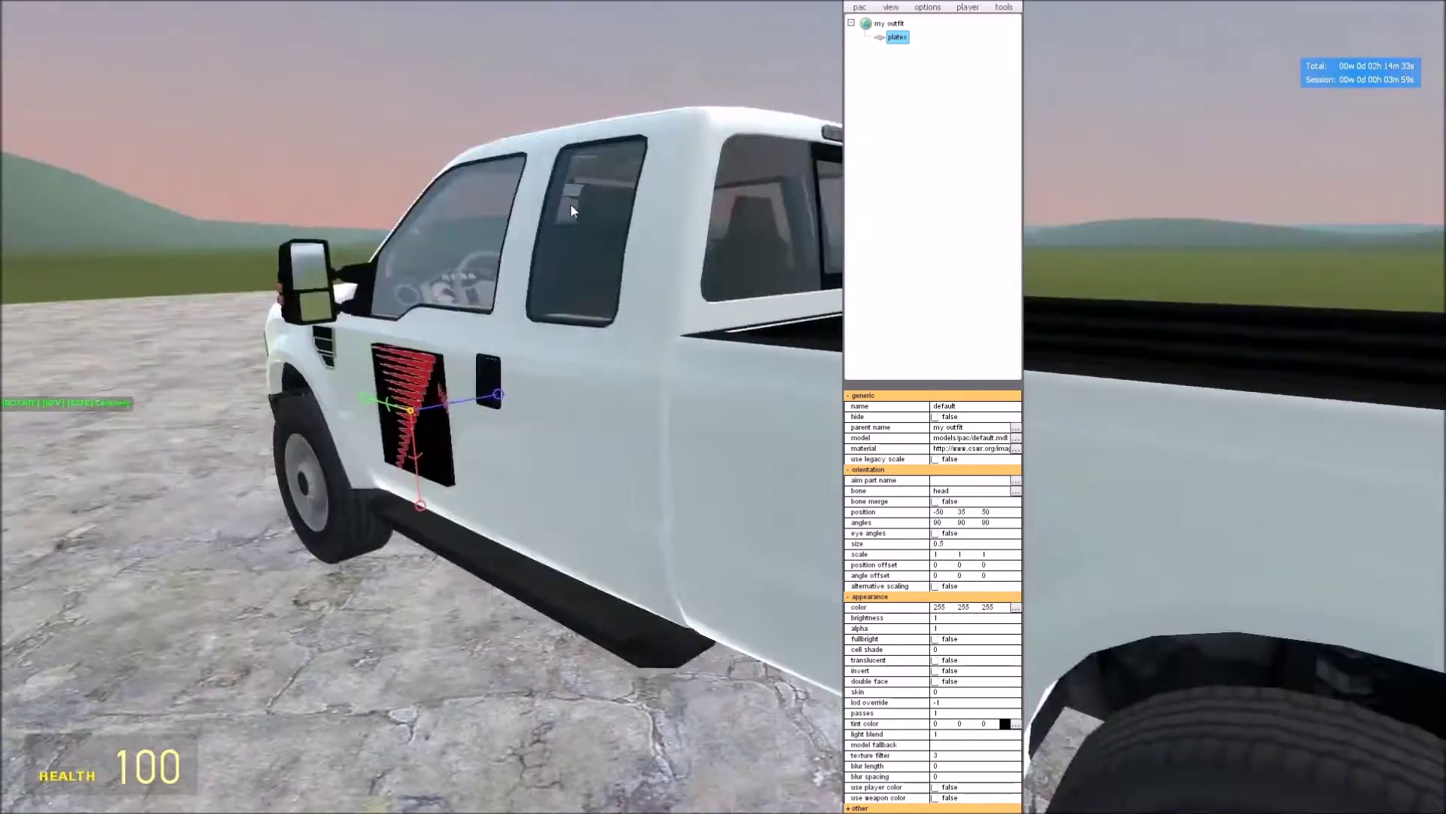
Fly around the pickup to inspect the logo on the door plate
key("s")
key("a")
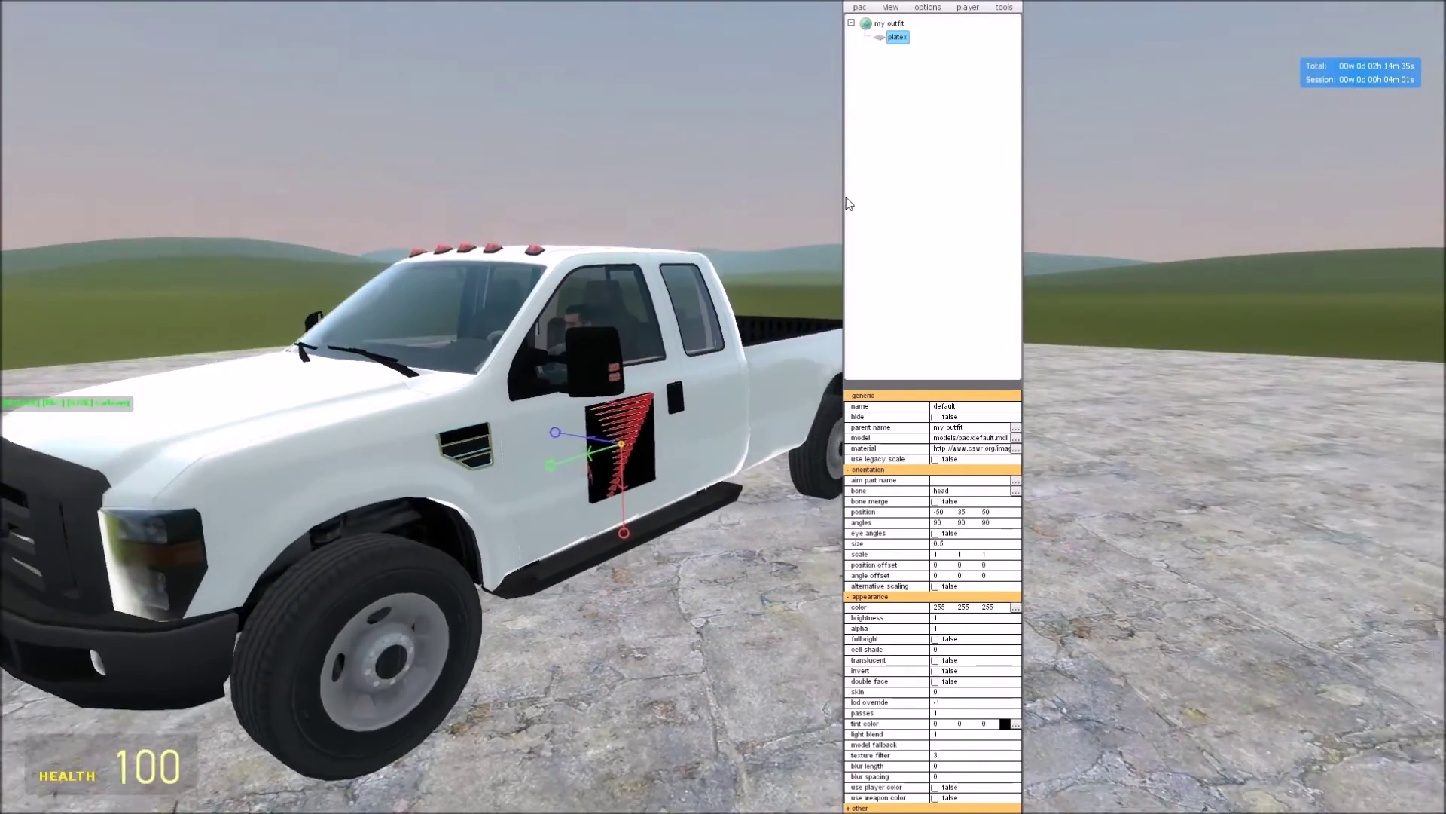
key("d")
key("w")
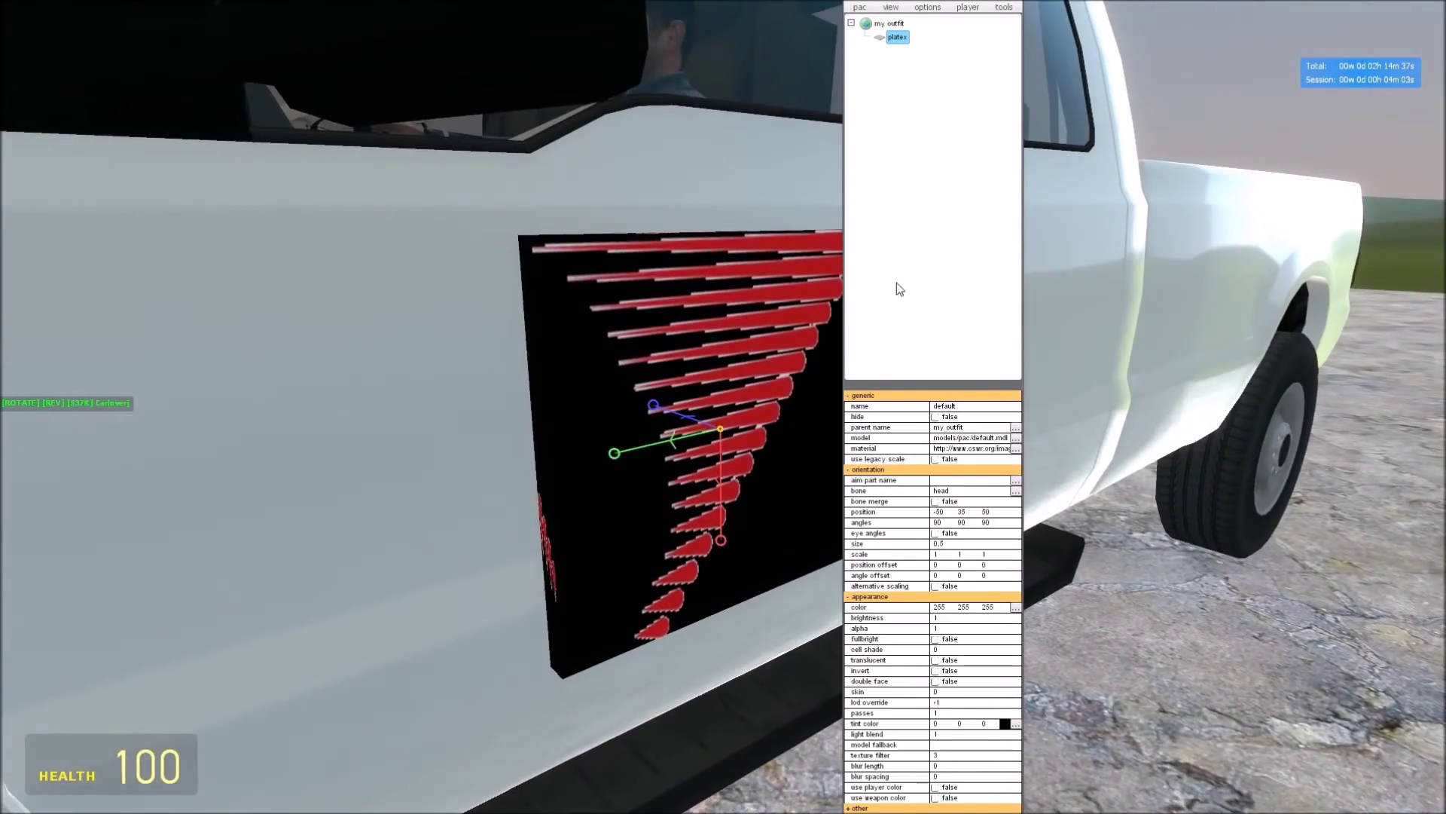
key("w")
key("s")
key("a")
key("d")
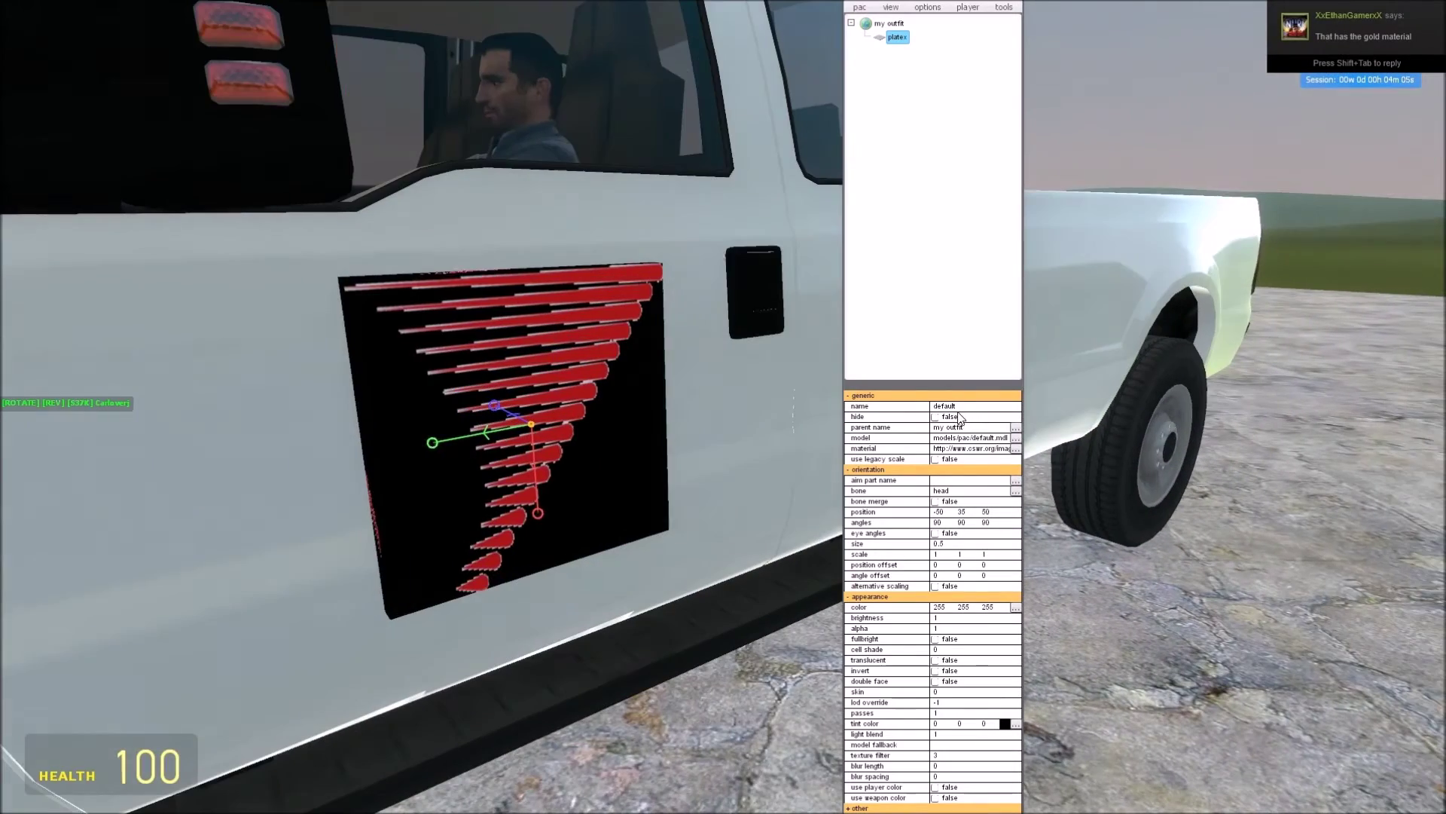
key("w")
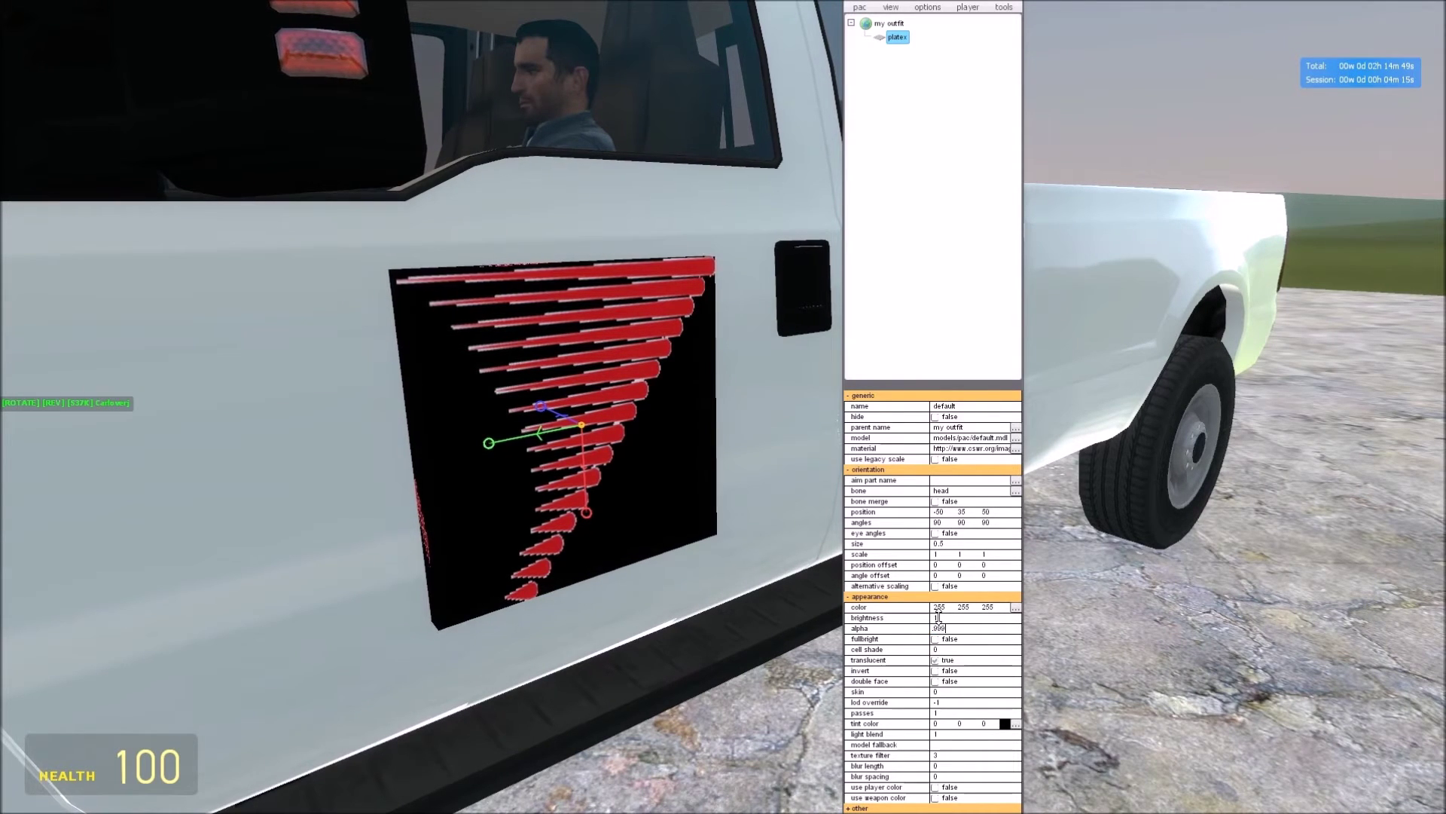
Apply translucency with alpha 0.999 and move the plate to X position -48
key("Return")
left_click_drag(745, 484, 883, 490)
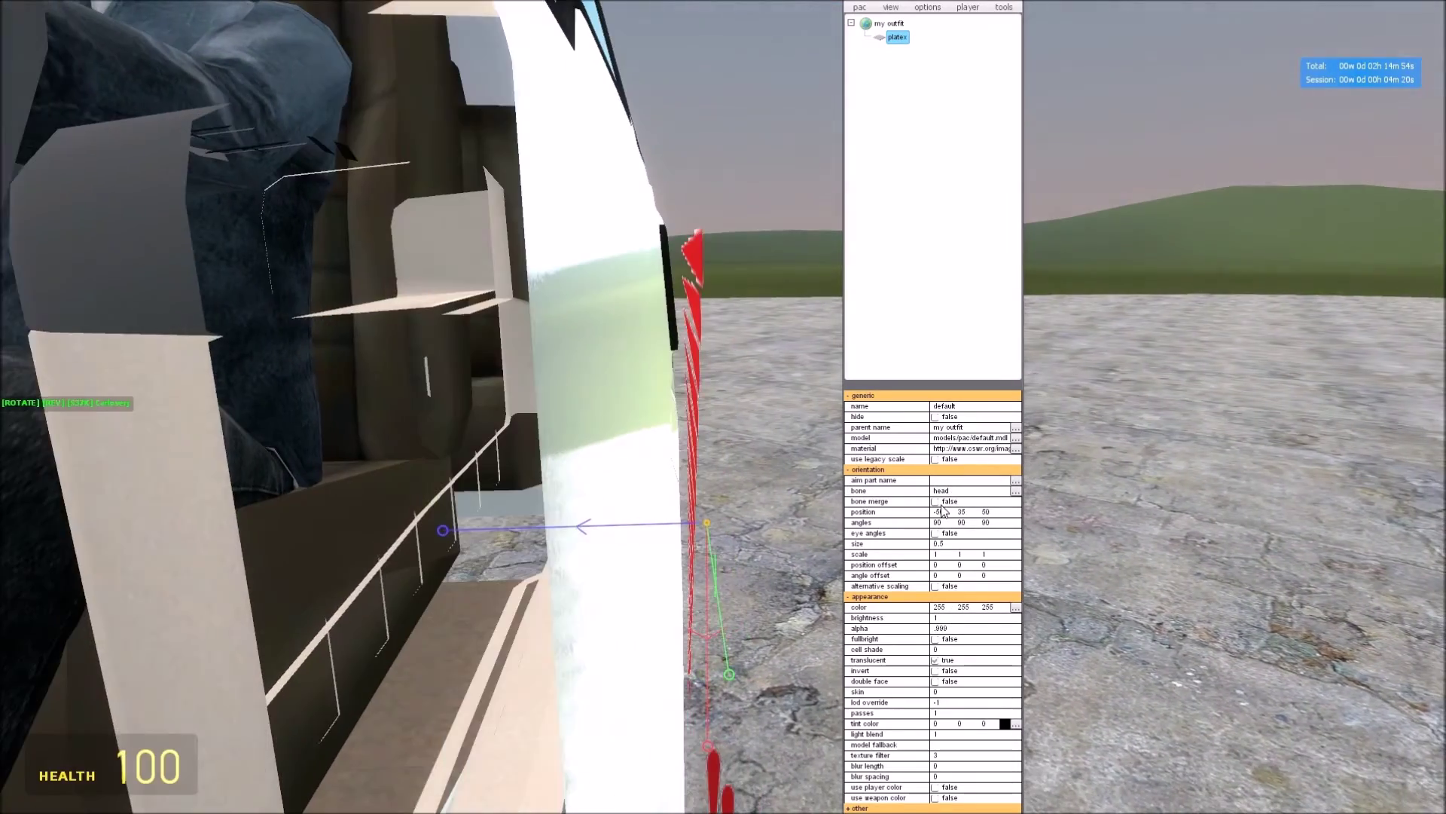
left_click(937, 511)
type("-48")
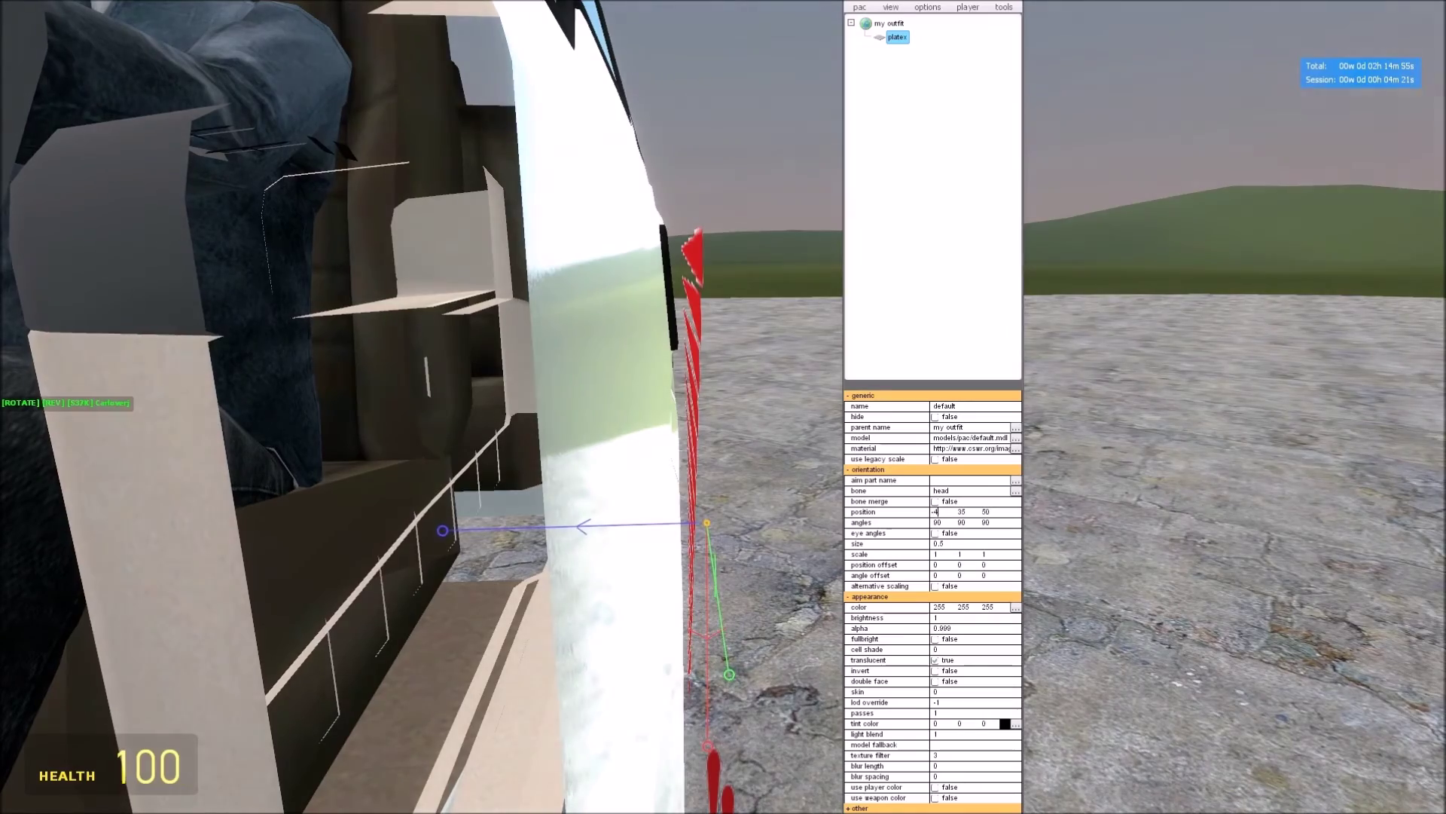
key("Return")
key("s")
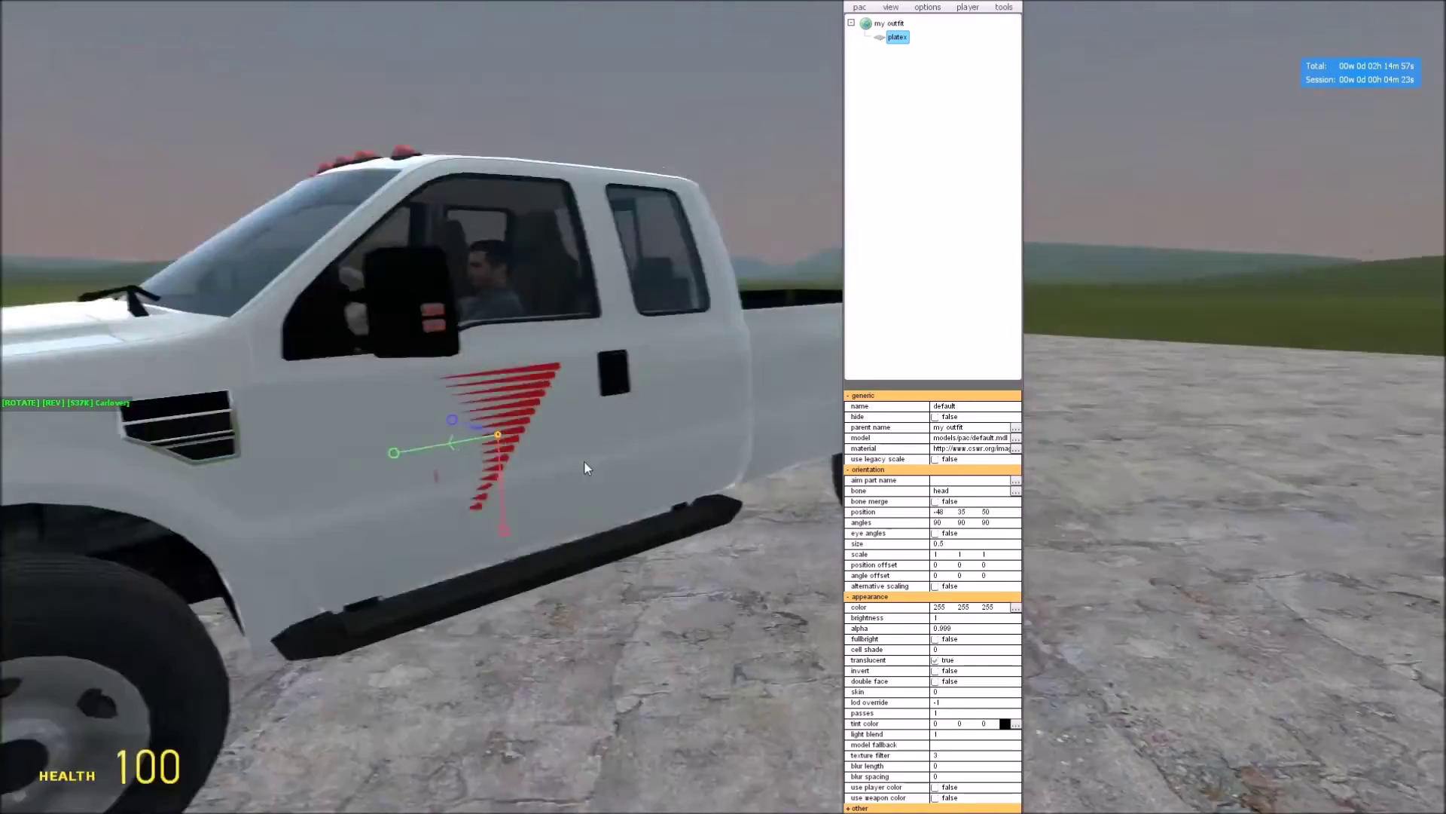
View the full-size 'Center for Severe Weather Research' logo from Google Images, then close it
key("w")
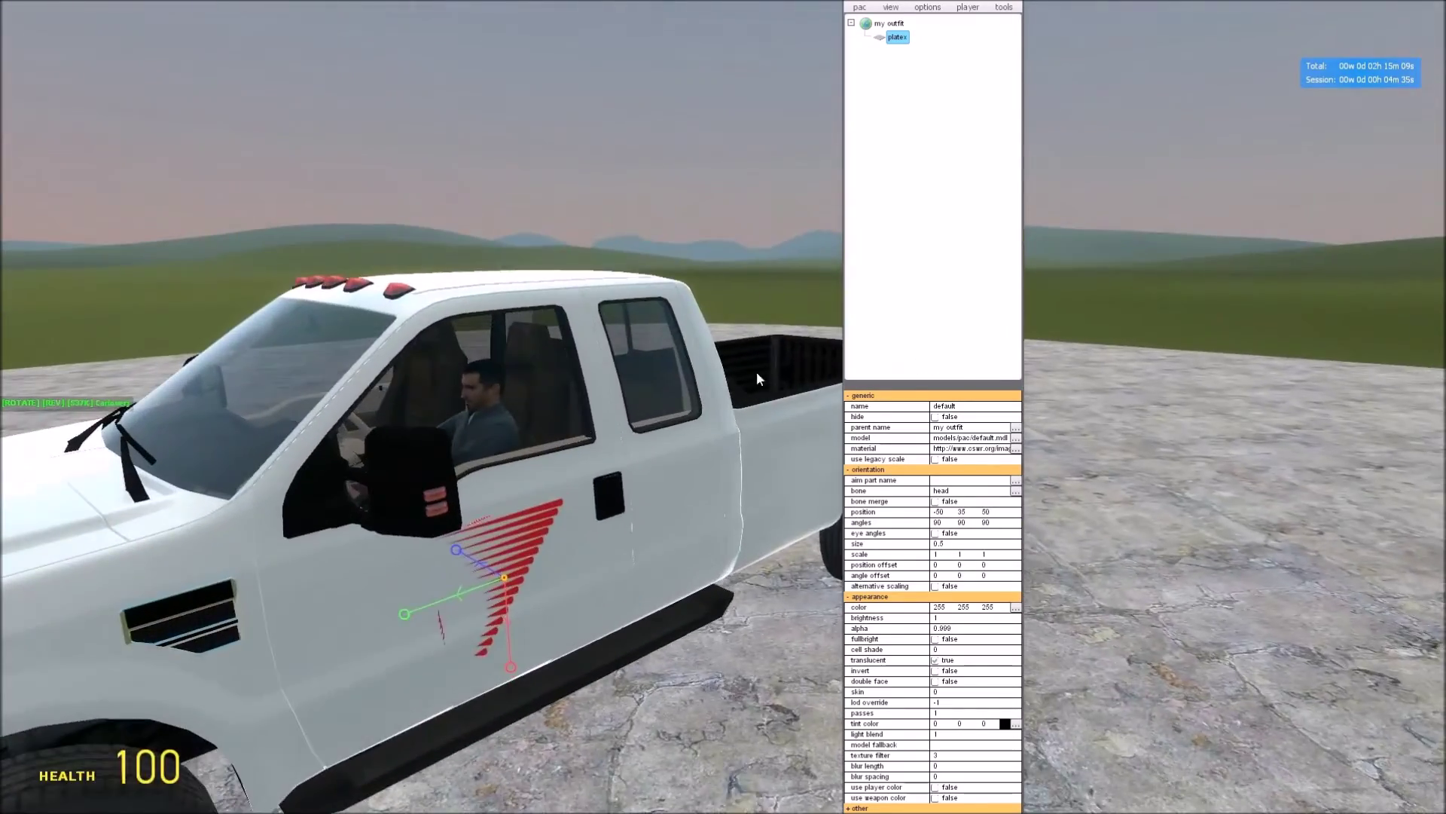
key("shift+Tab")
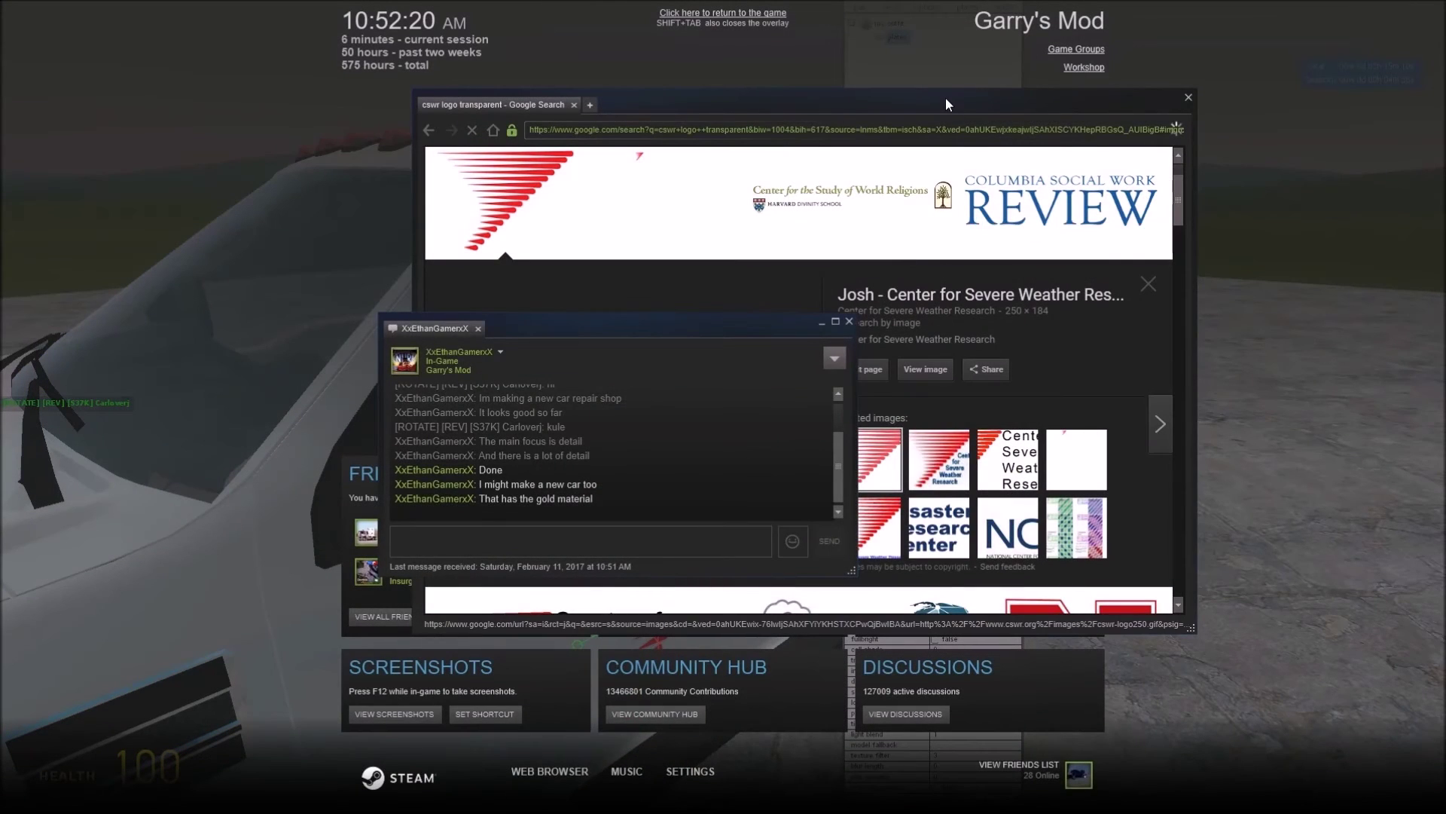
left_click(946, 103)
scroll(753, 415, "down", 2)
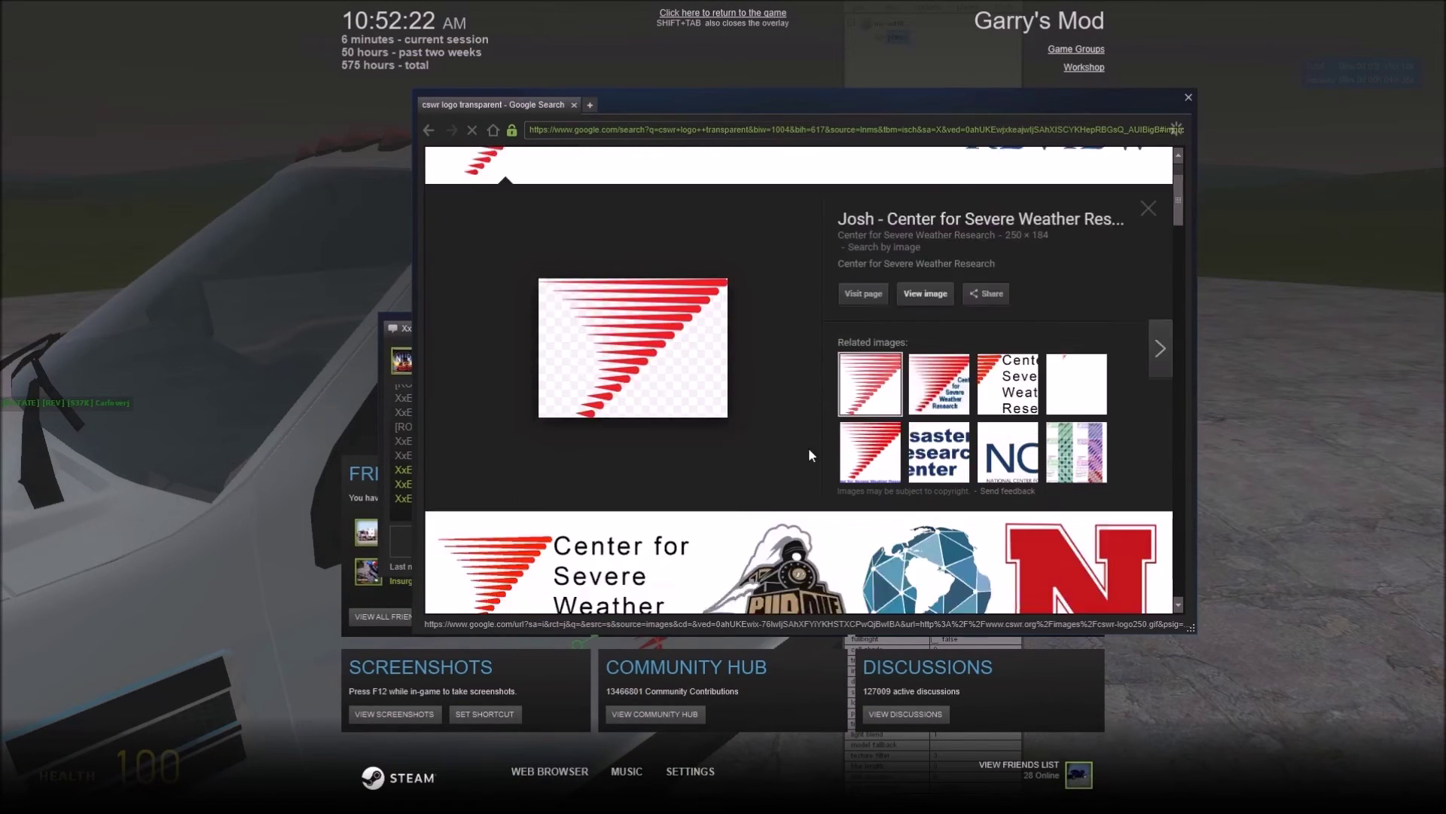
scroll(807, 447, "down", 3)
left_click(646, 354)
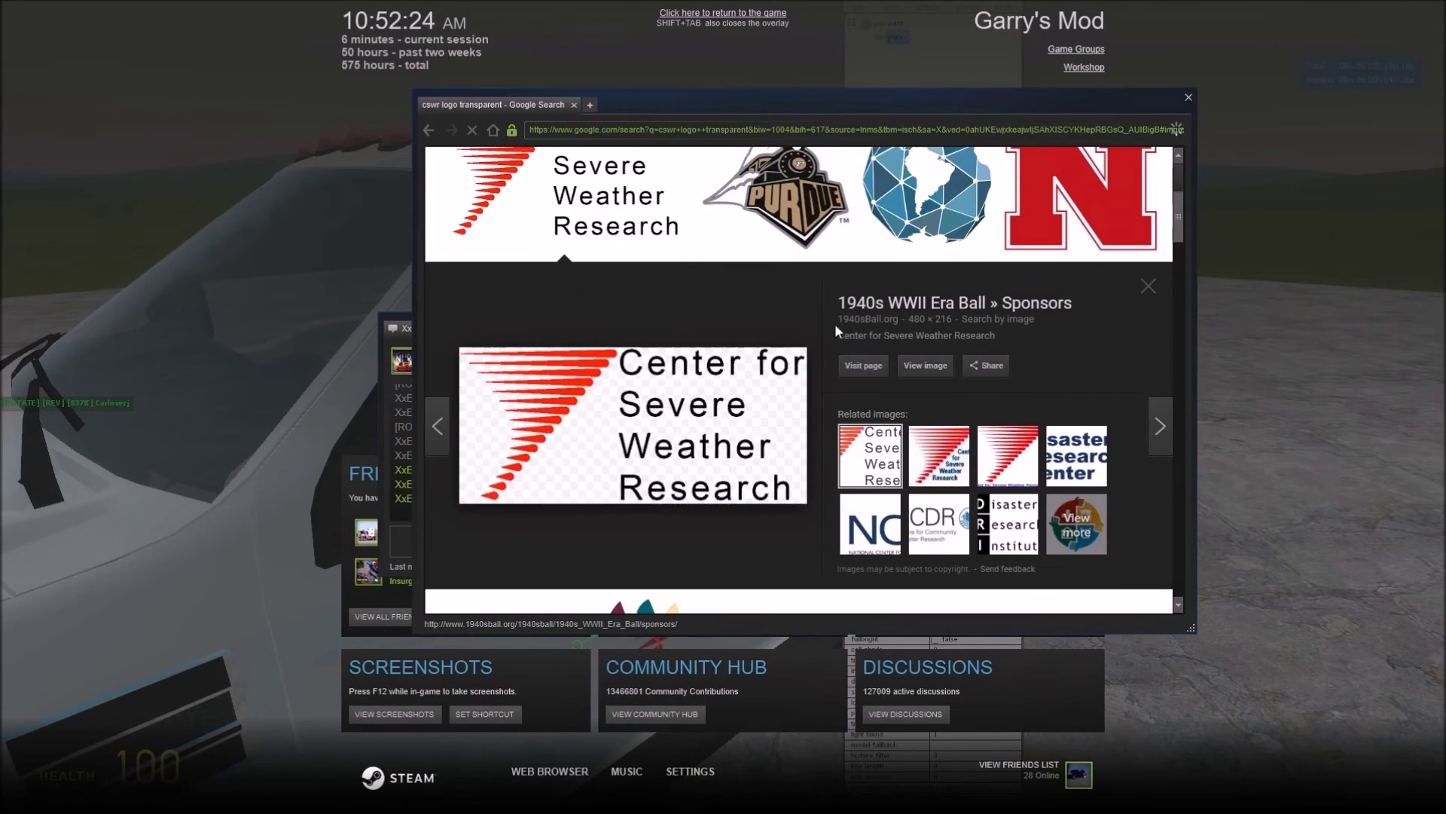
left_click(931, 369)
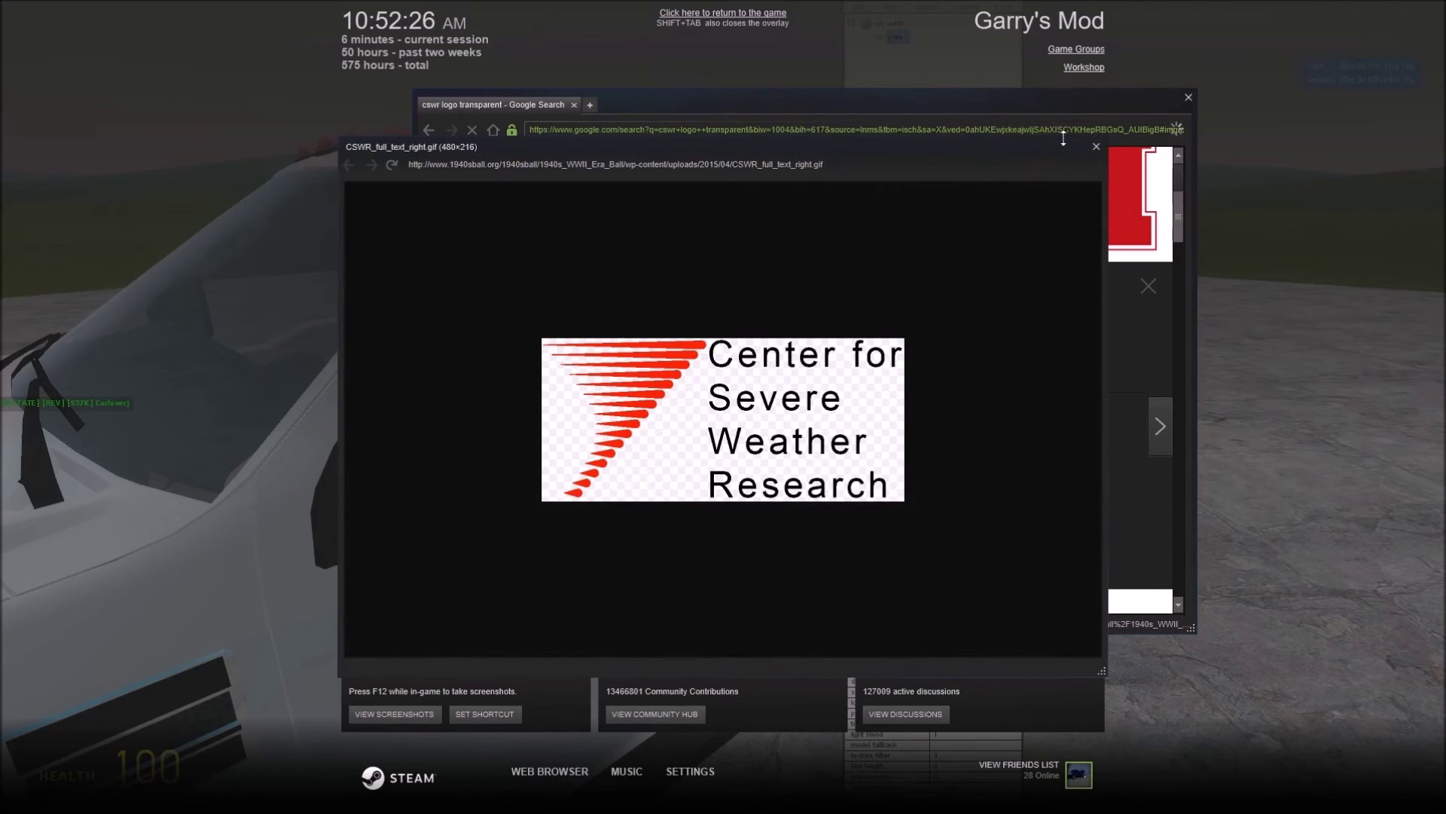
left_click(1096, 147)
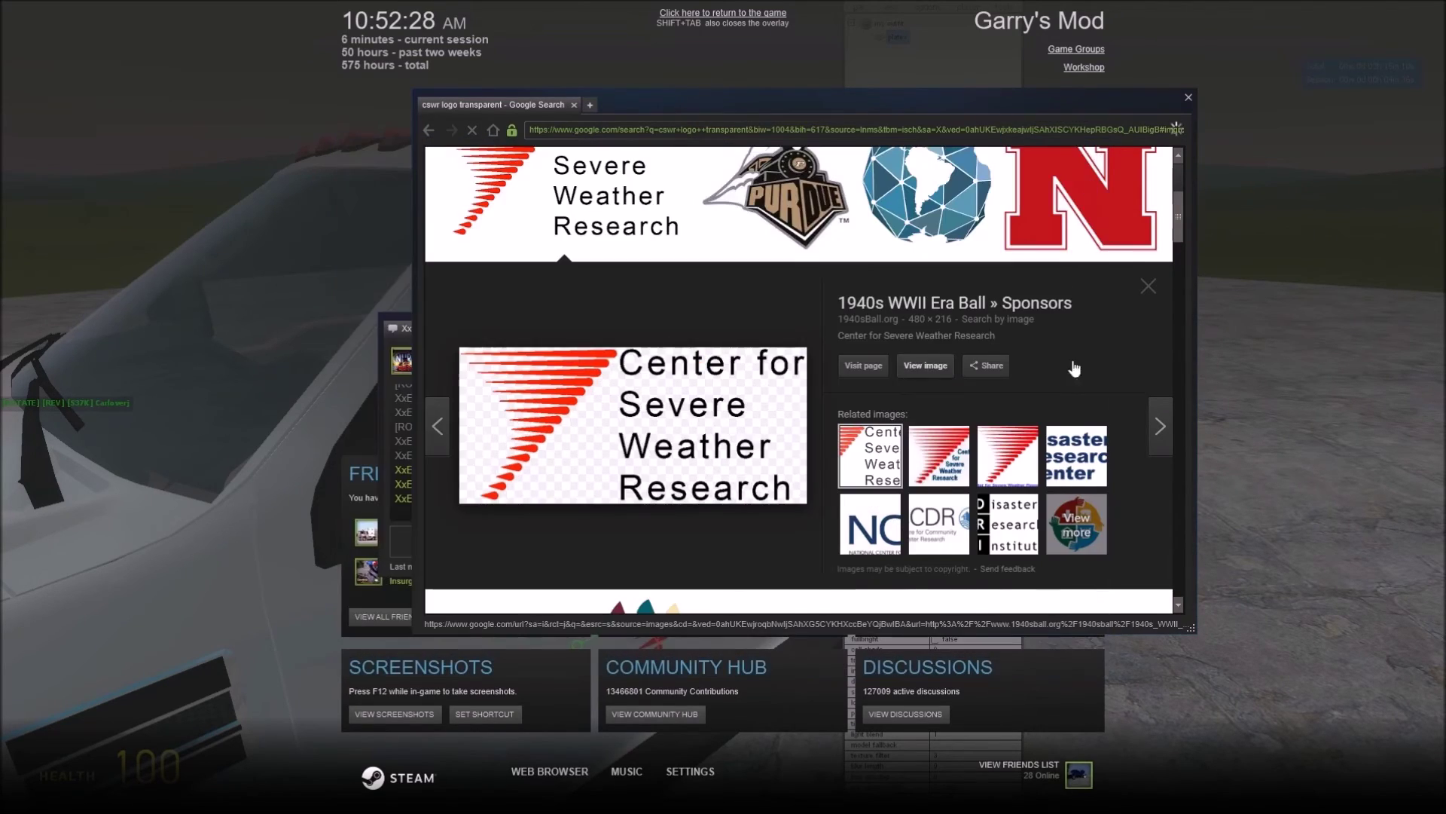
scroll(805, 387, "down", 1)
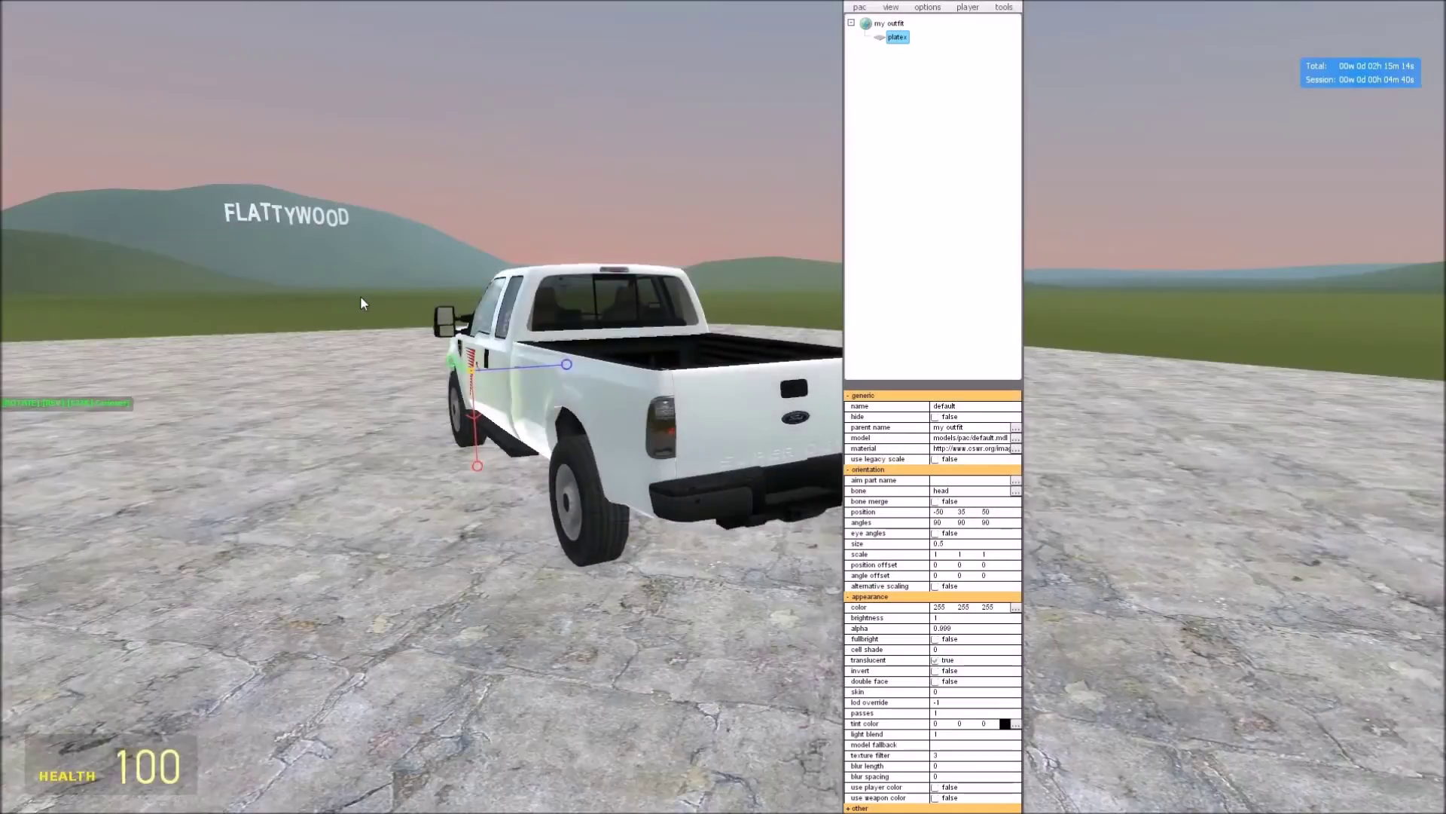
Orbit to the pickup's rear and back away to view the red door logo
left_click_drag(360, 295, 586, 288)
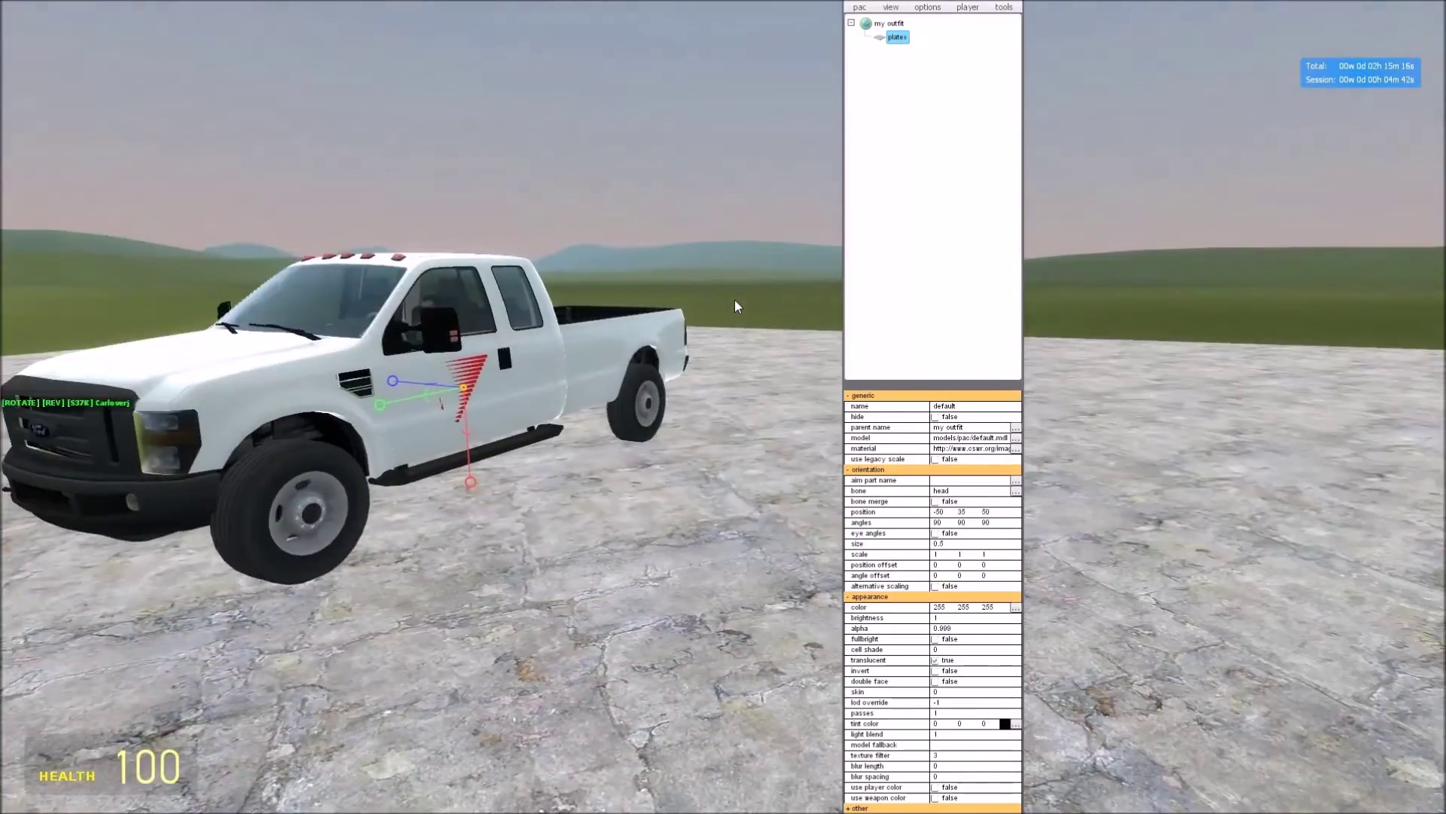
mouse_move(736, 306)
left_mouse_down()
mouse_move(1262, 291)
mouse_move(1060, 314)
left_mouse_up()
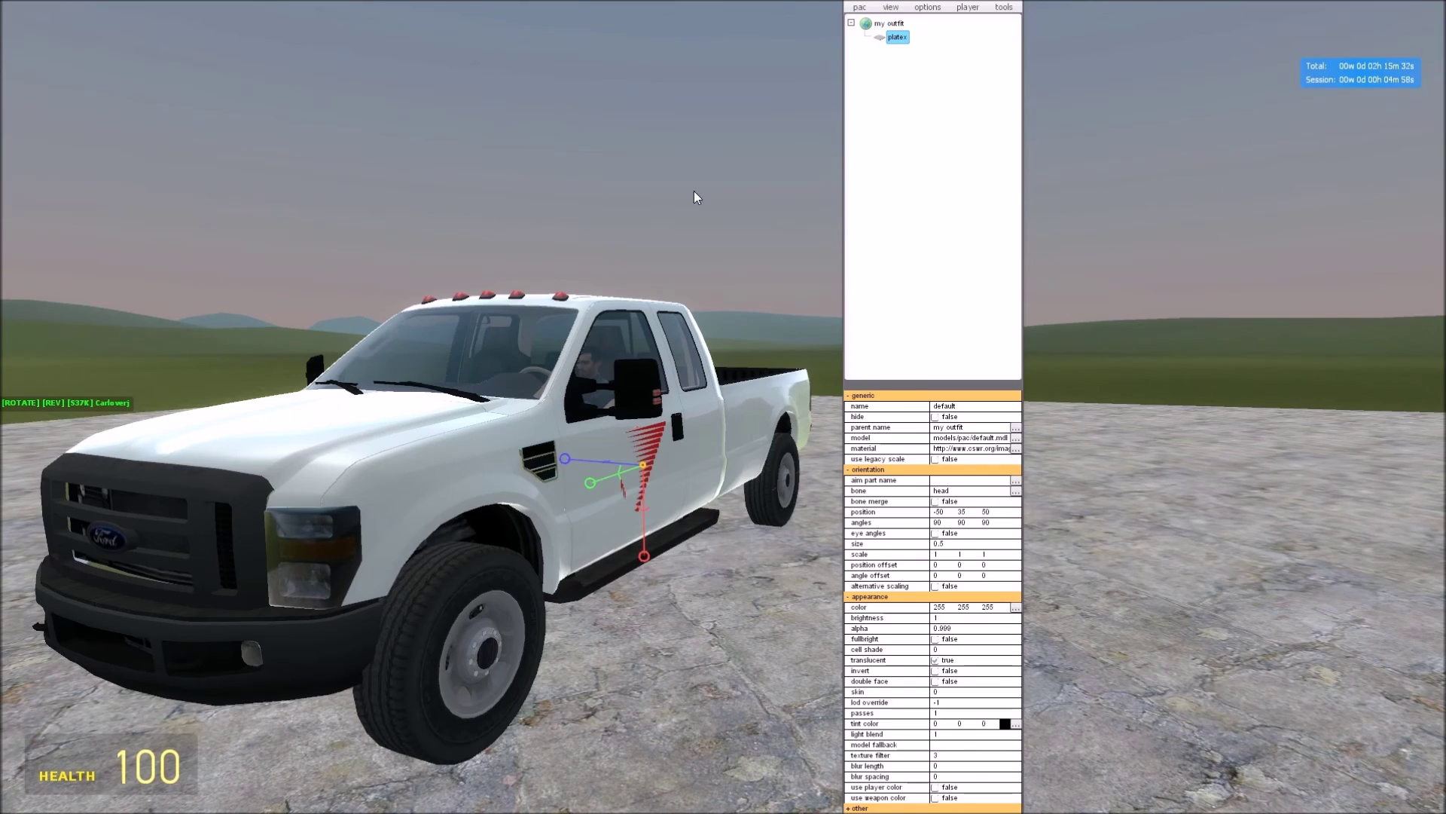
key("s")
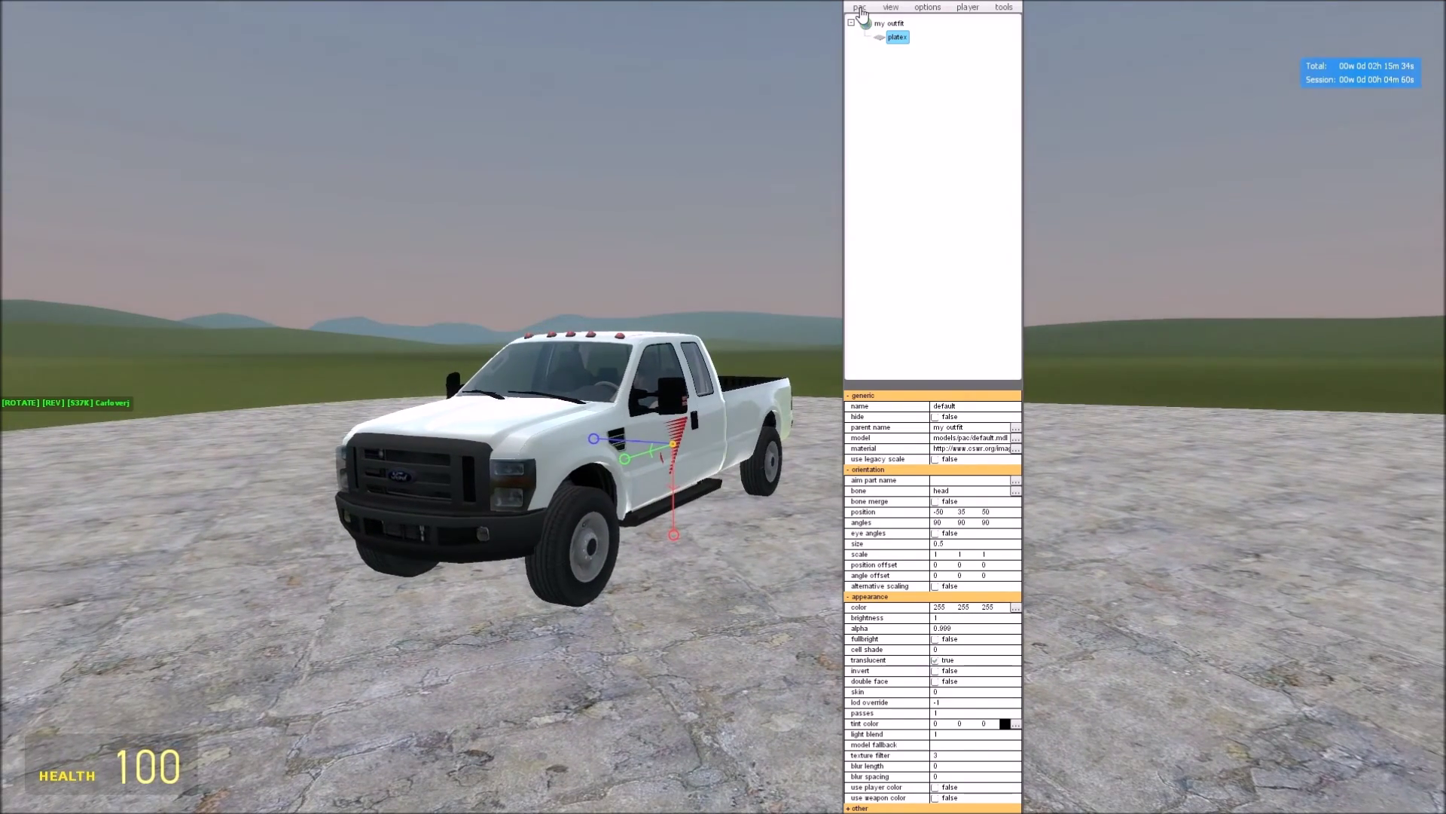